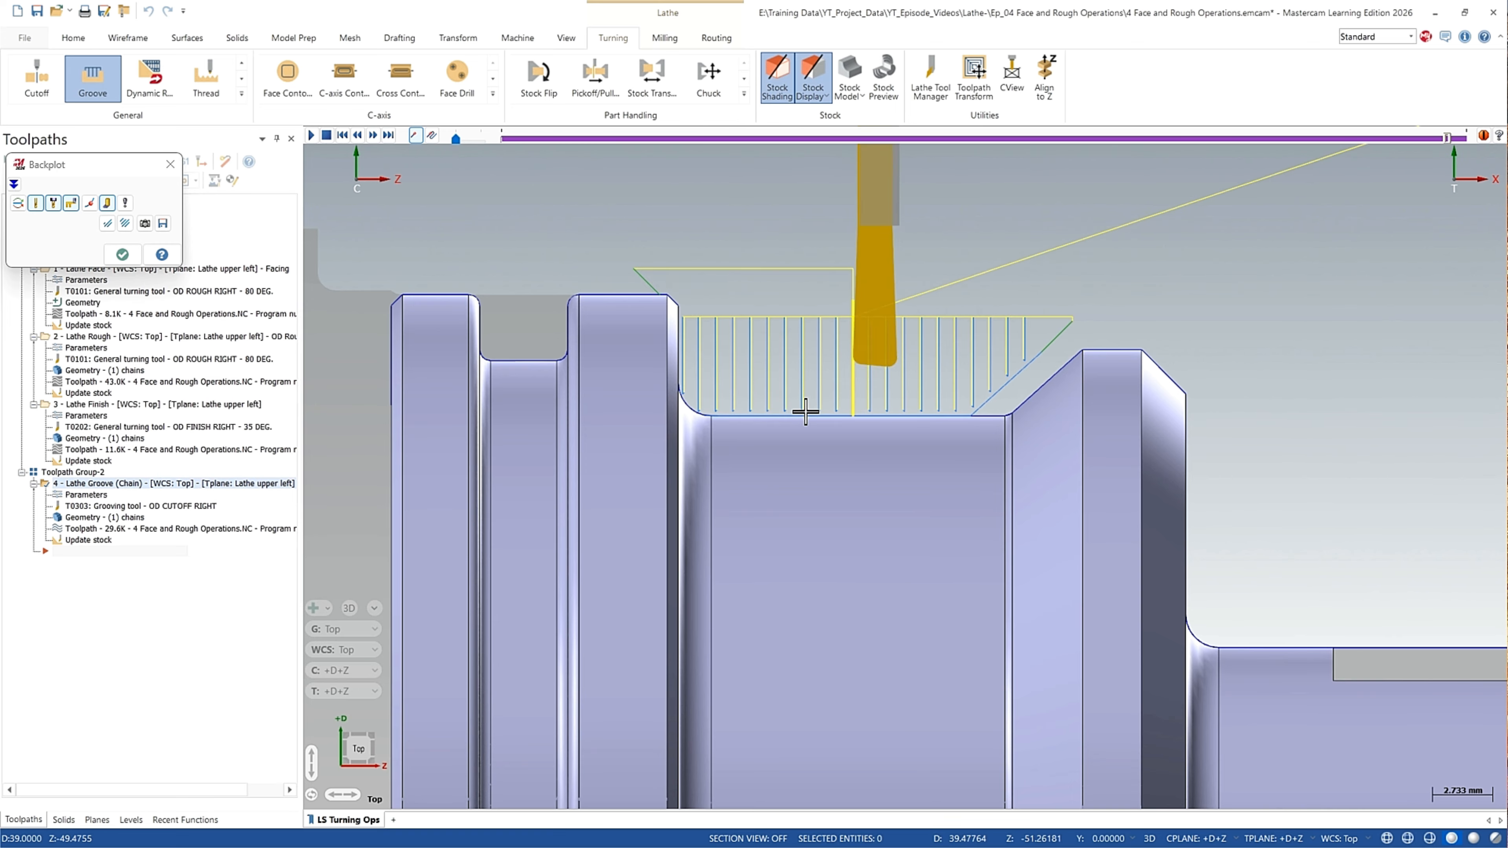
# Add depth cuts of 1.0 per pass to the rough parameters of the lathe groove operation and backplot the regenerated toolpath
pyautogui.click(123, 254)
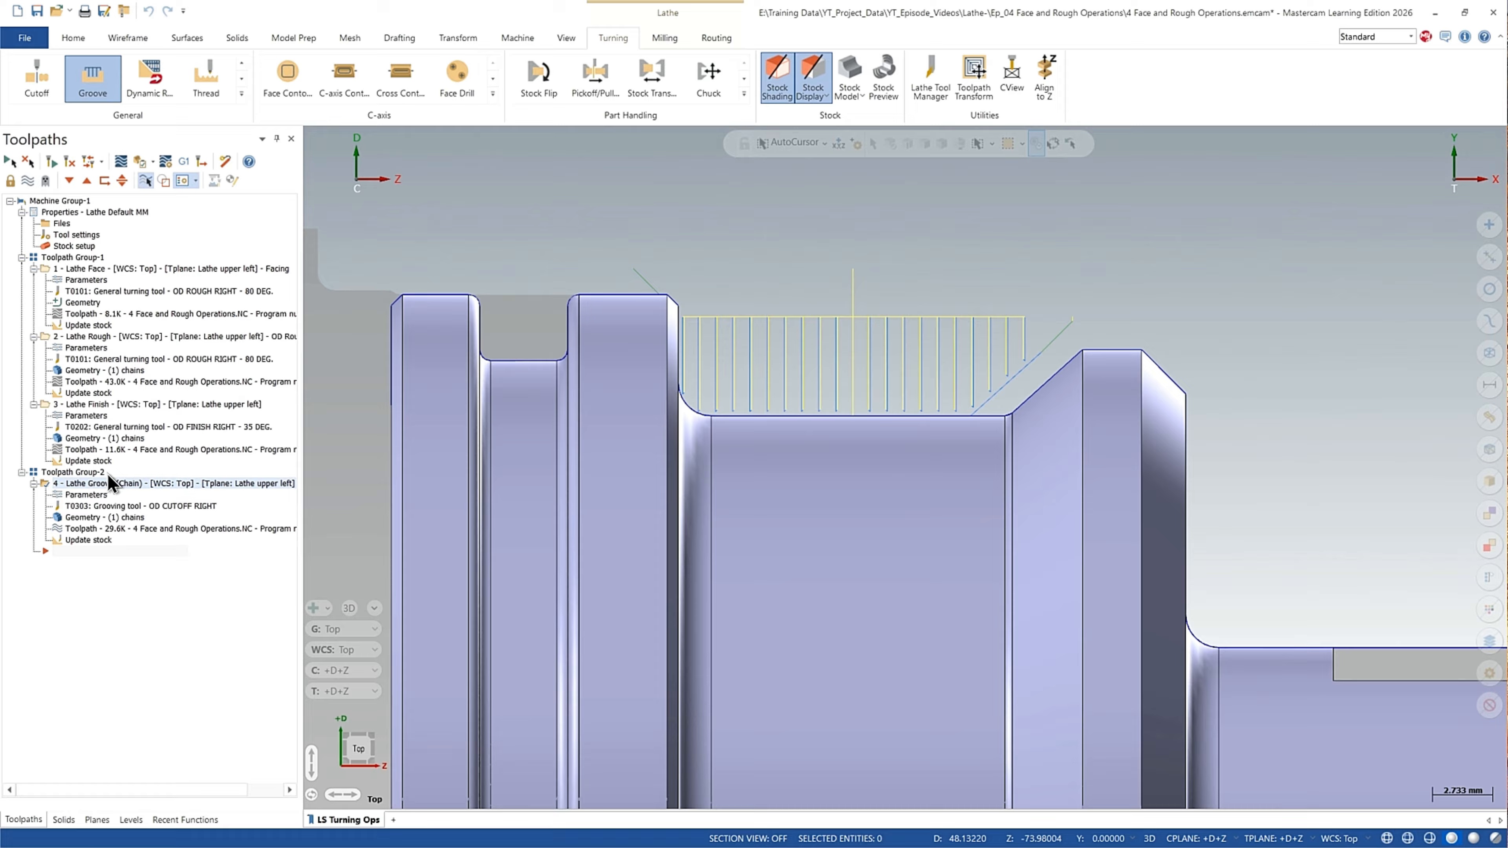
pyautogui.click(91, 494)
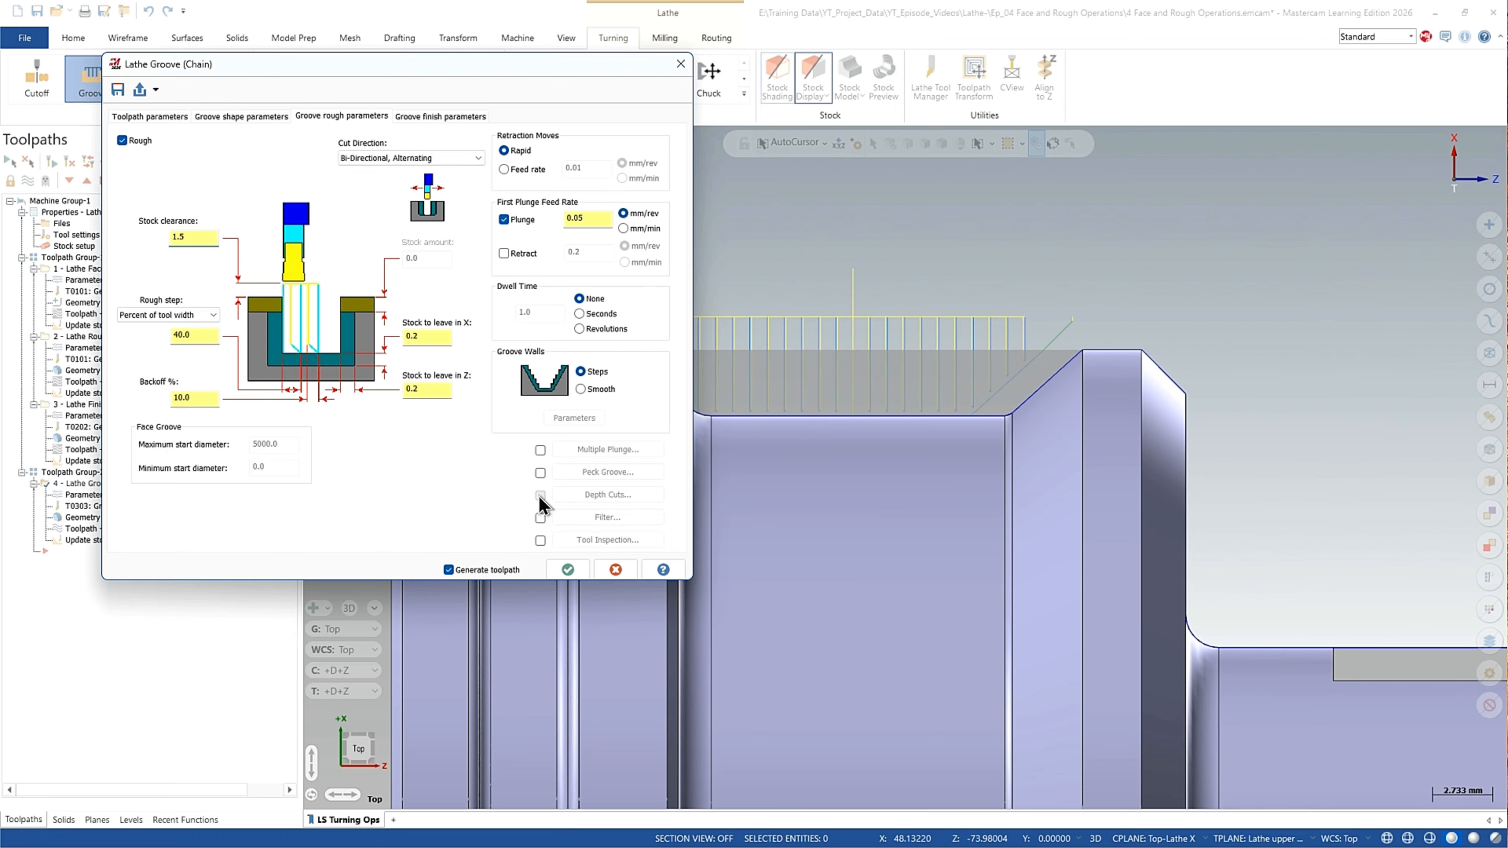
pyautogui.click(601, 494)
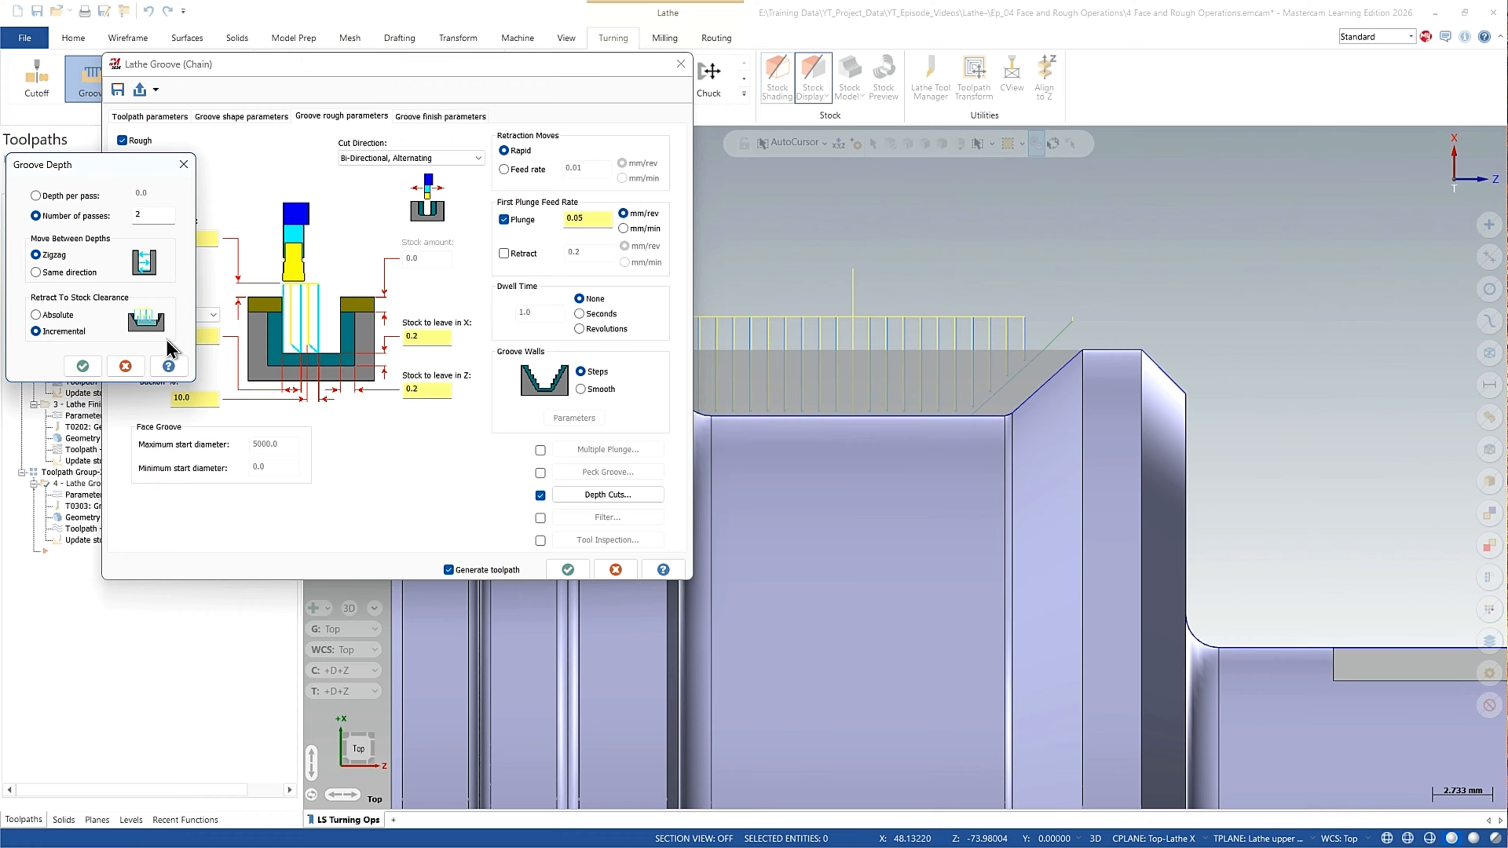
pyautogui.click(71, 196)
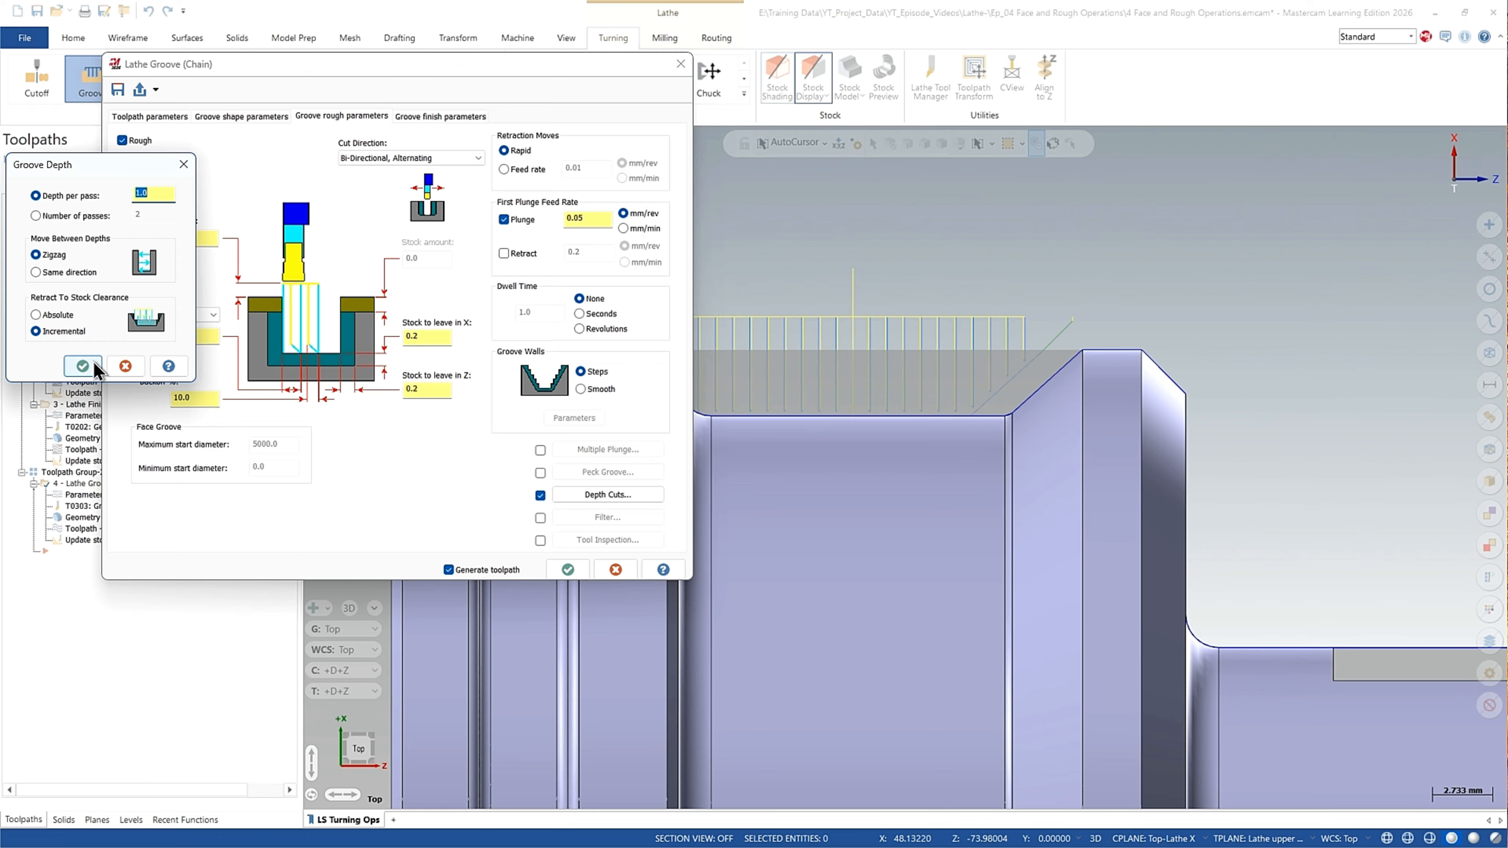
pyautogui.click(83, 366)
pyautogui.click(568, 569)
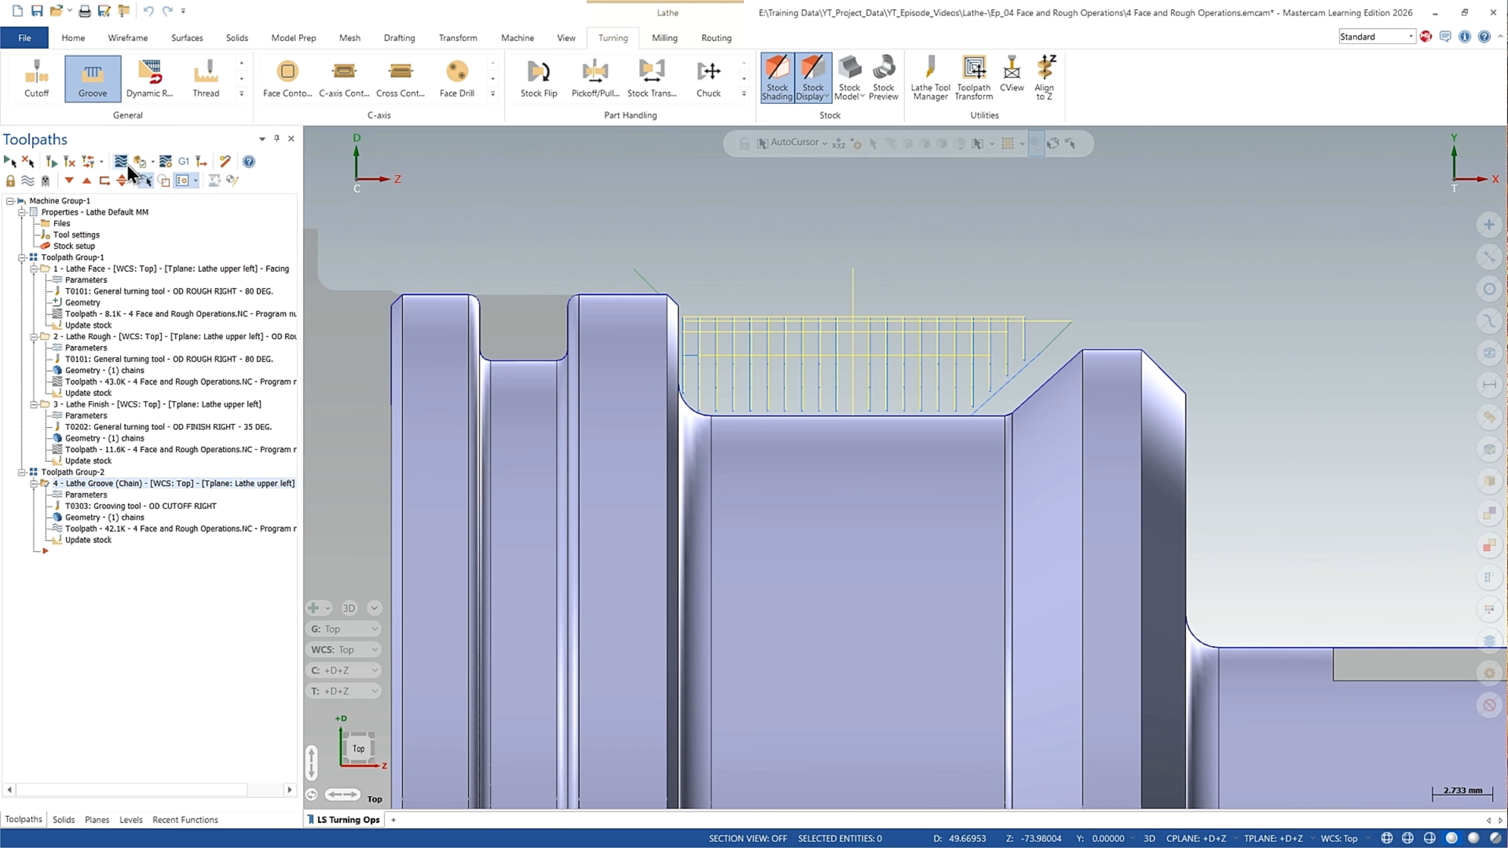
pyautogui.click(126, 164)
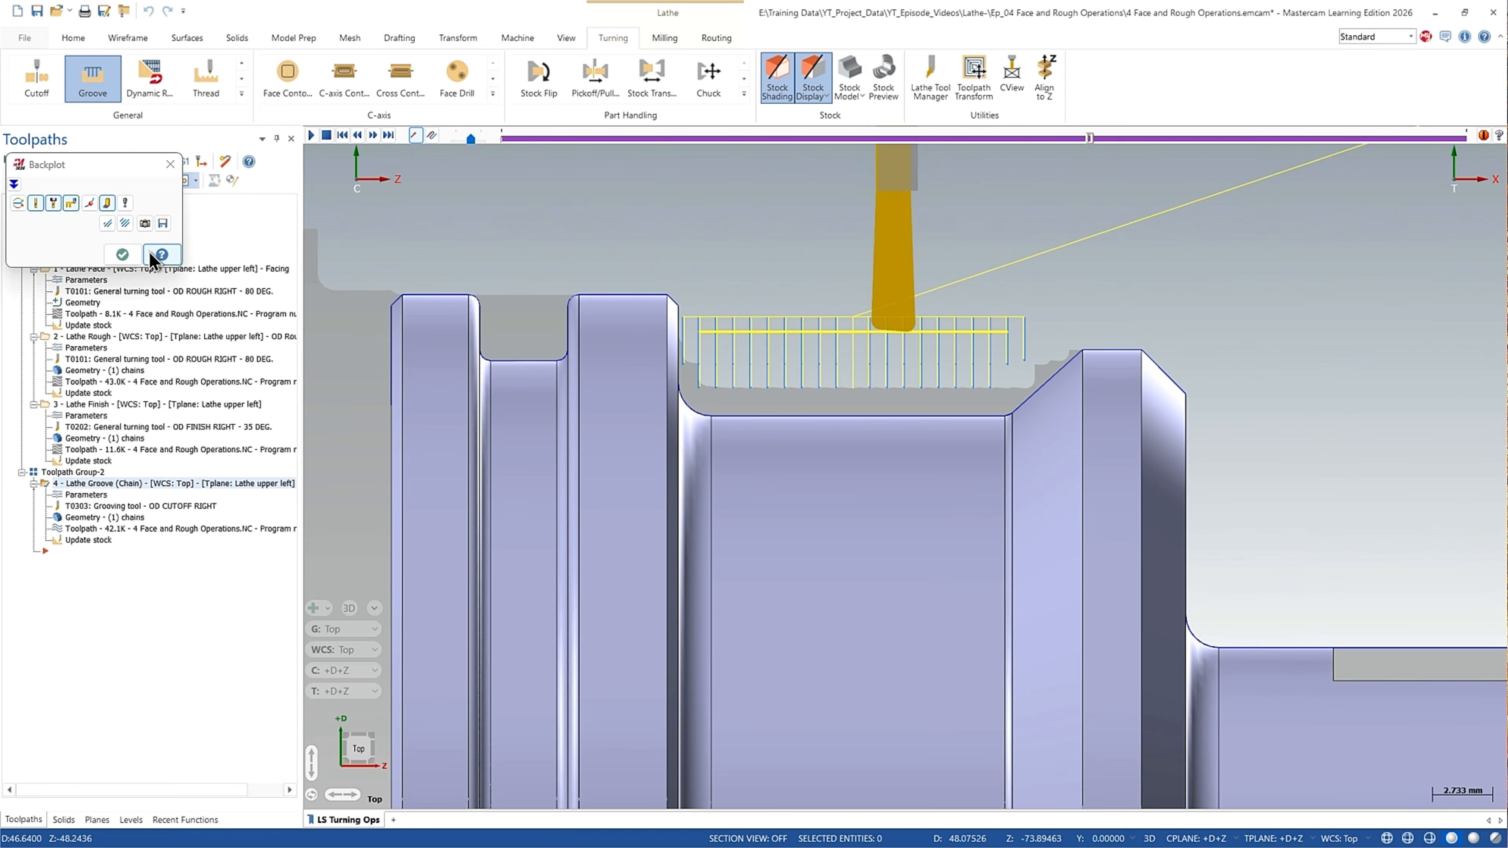
pyautogui.click(122, 254)
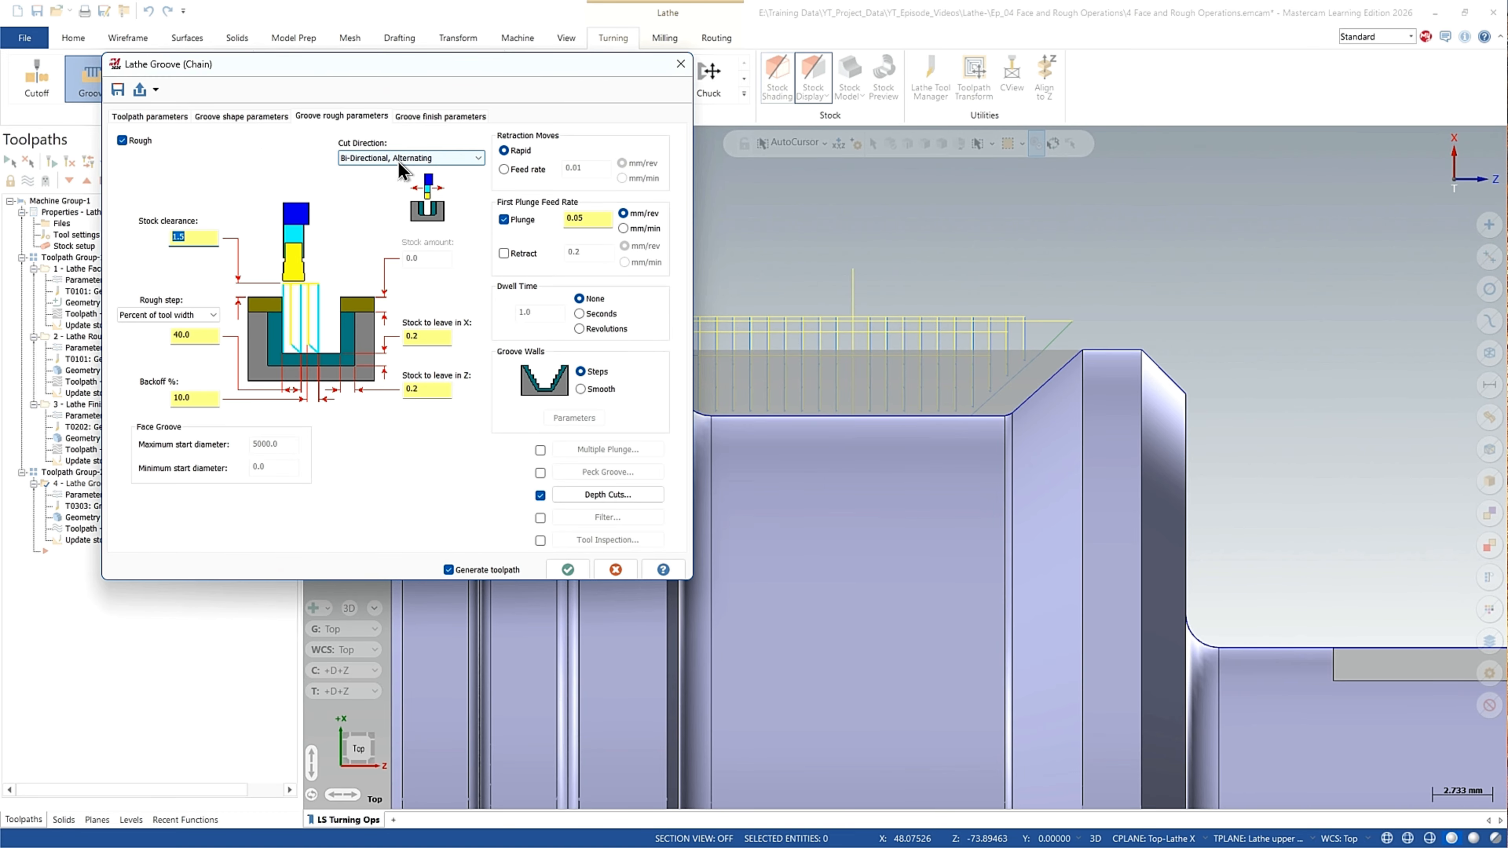
# Set the groove roughing cut direction to Chain Direction and regenerate the toolpath
pyautogui.click(432, 161)
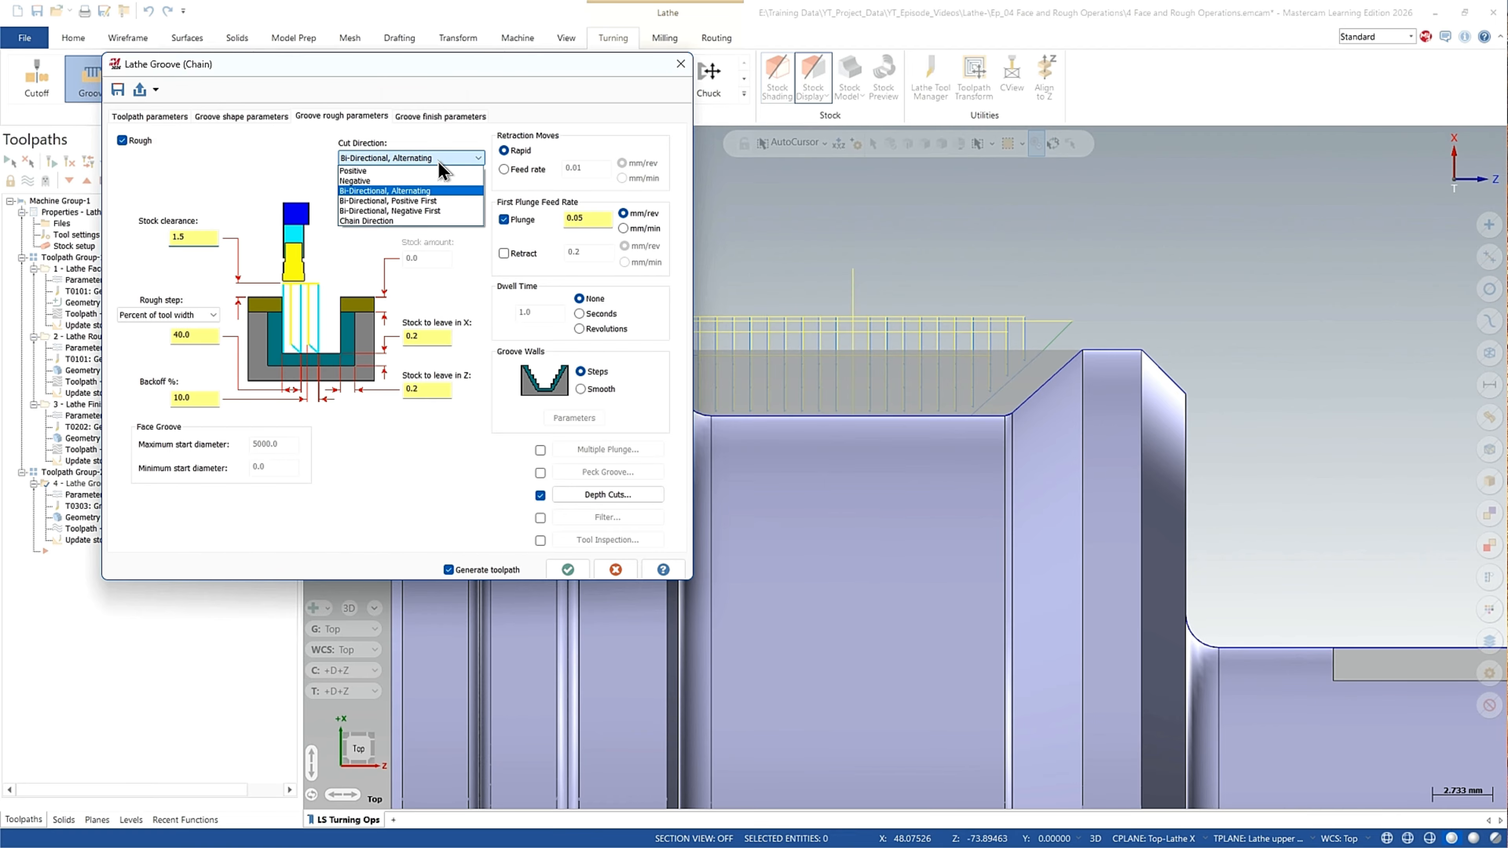
pyautogui.click(412, 216)
pyautogui.click(465, 159)
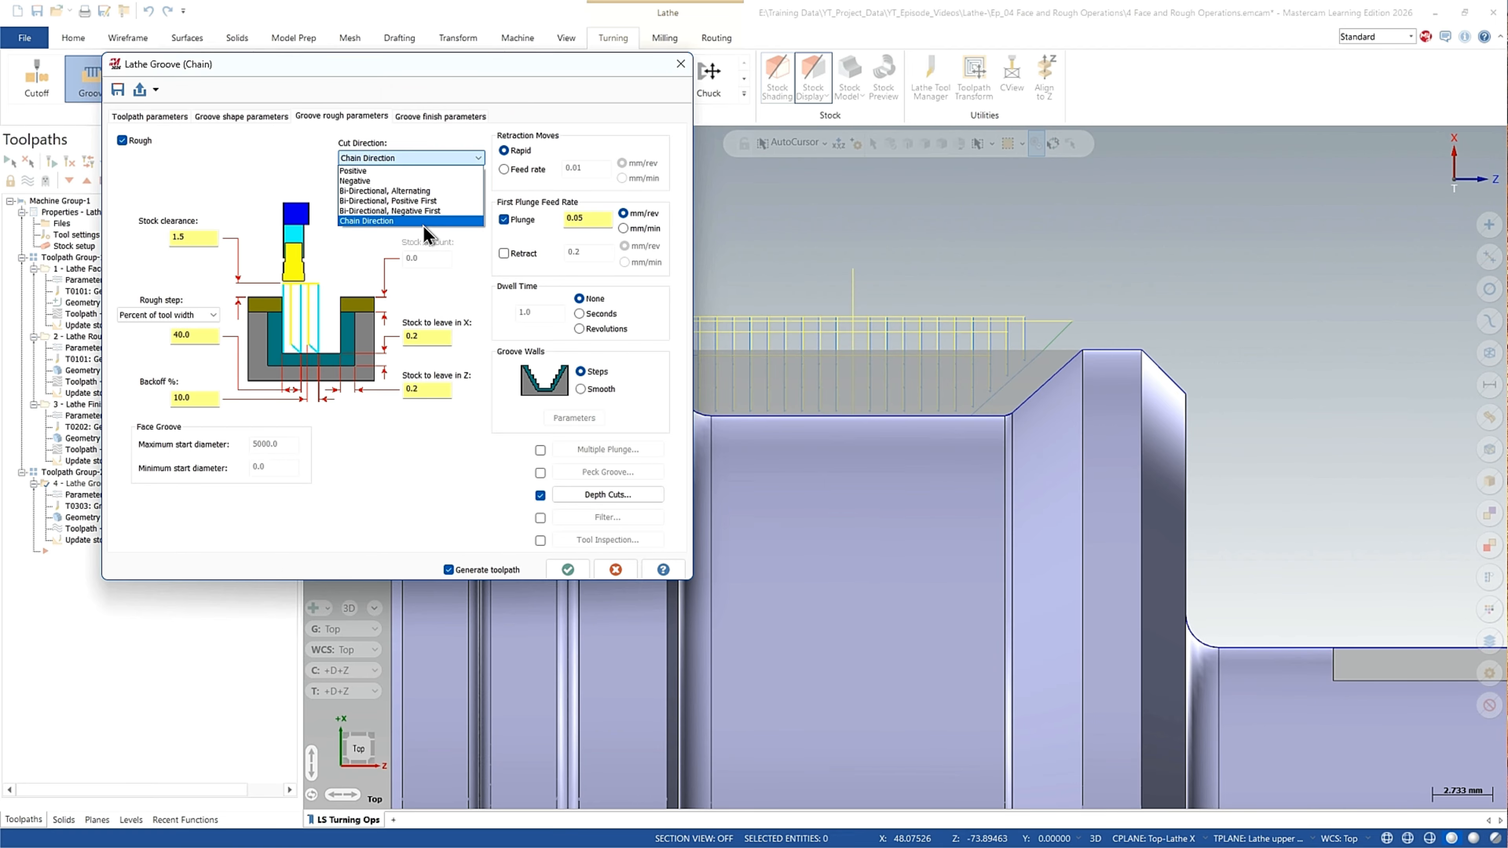
pyautogui.click(424, 211)
pyautogui.click(461, 159)
pyautogui.click(420, 221)
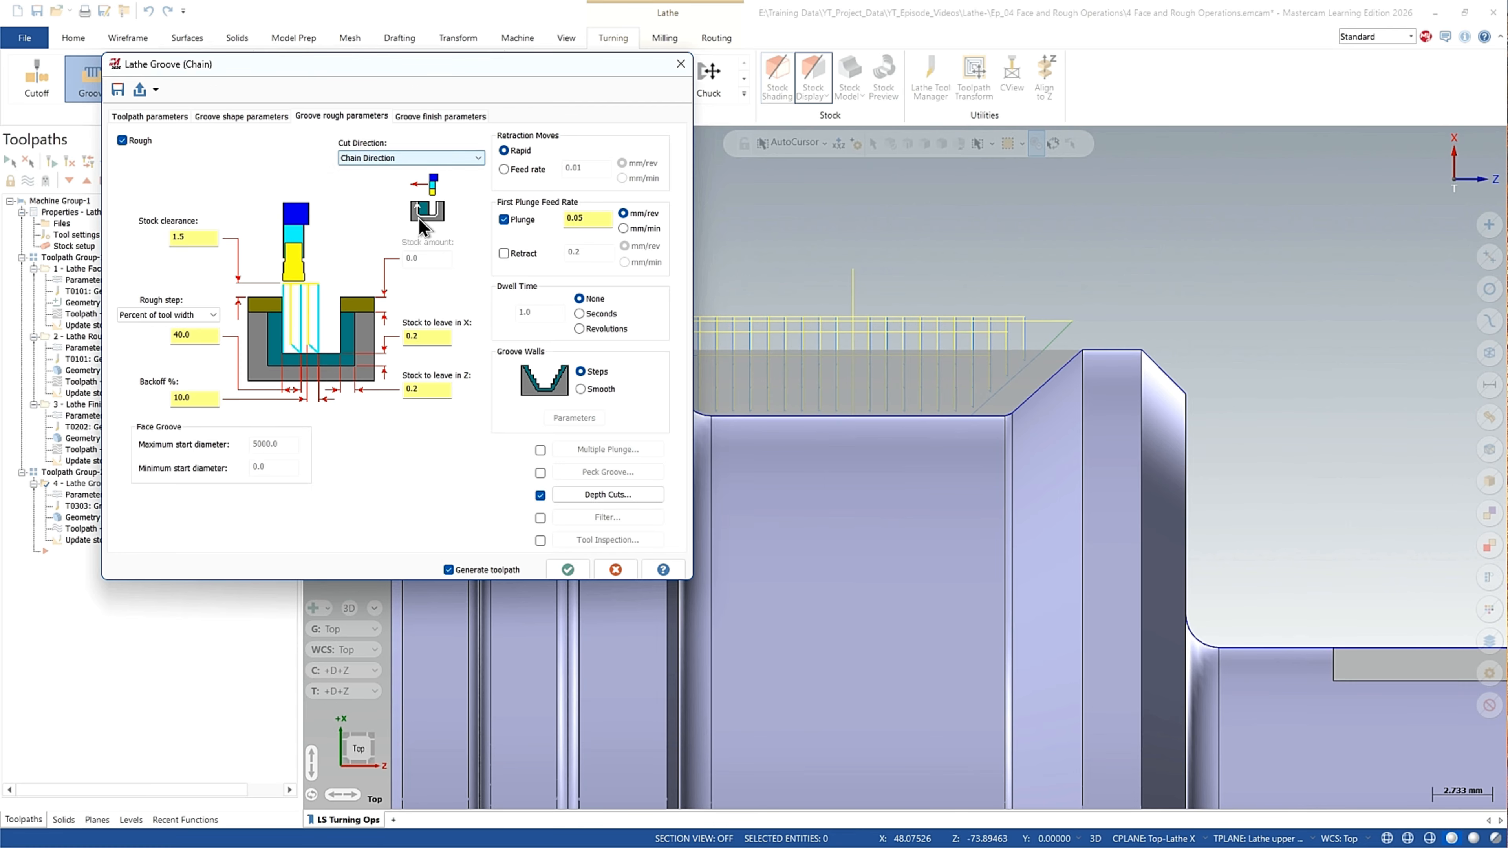
pyautogui.click(568, 570)
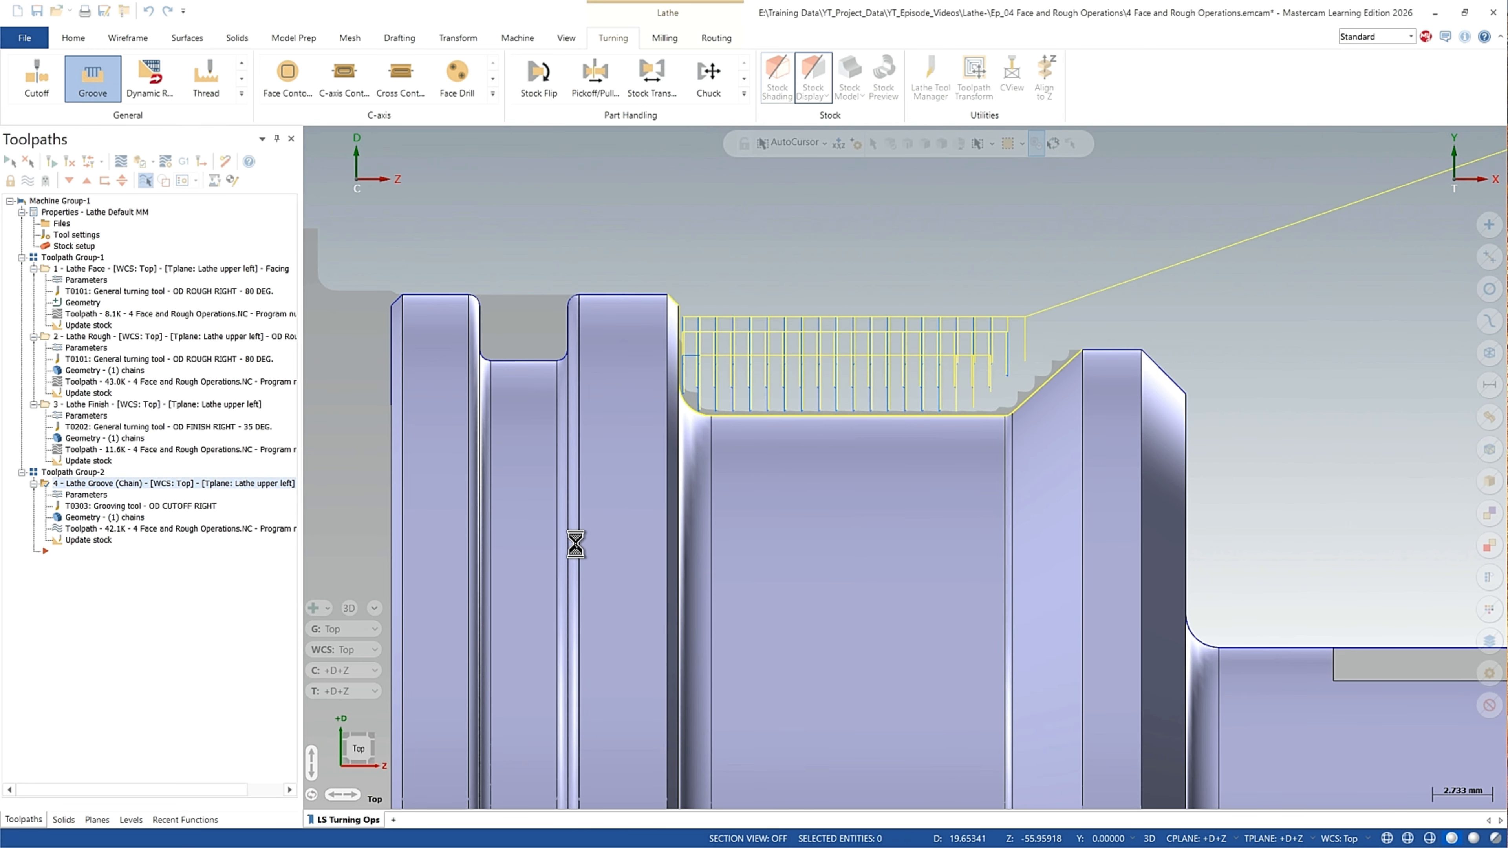
# Play the backplot of the groove toolpath that cuts in chain direction
pyautogui.click(121, 161)
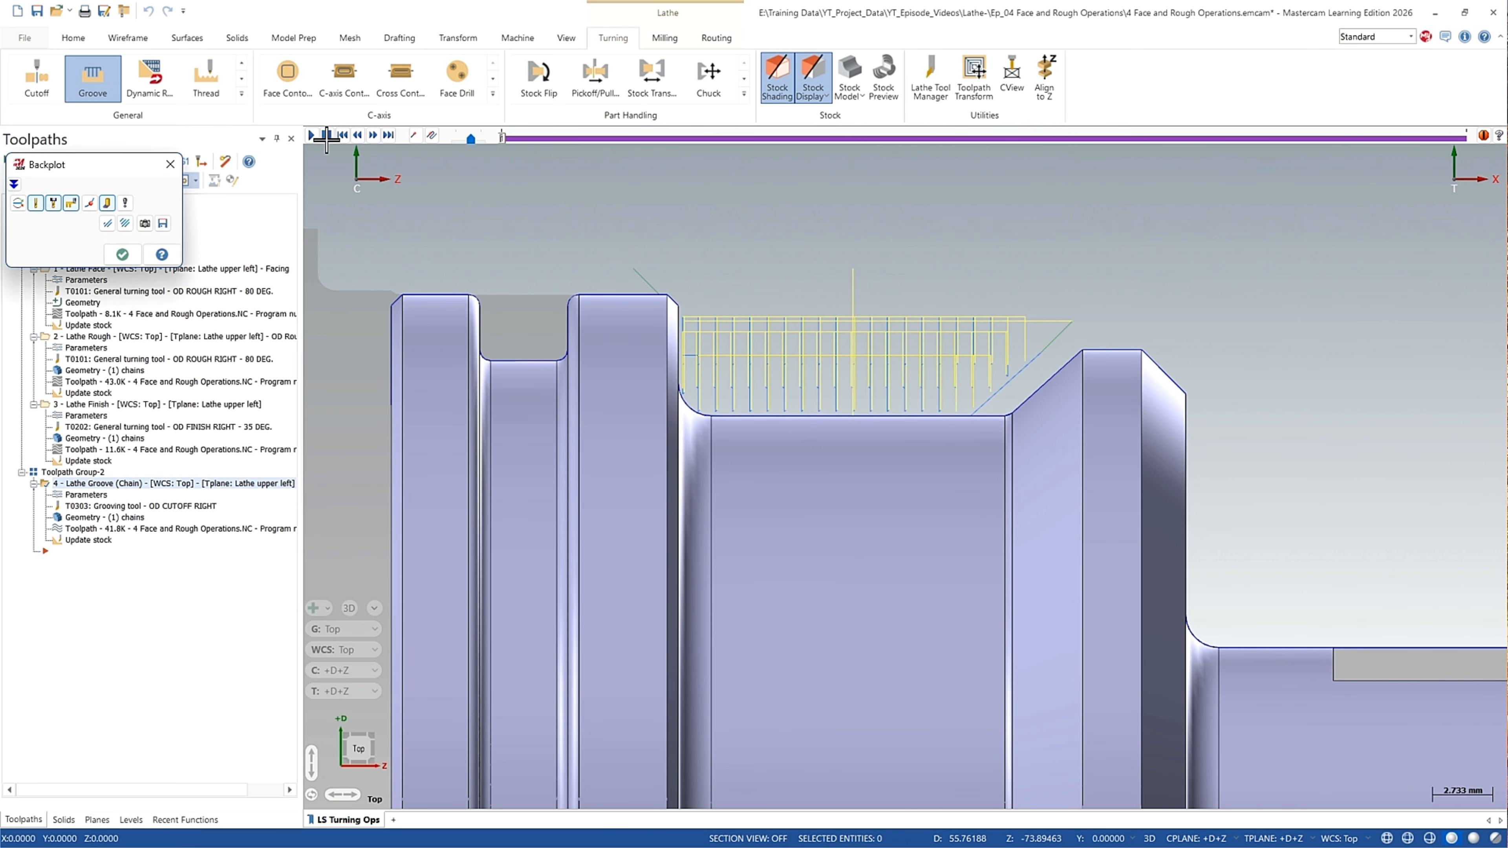
pyautogui.click(325, 135)
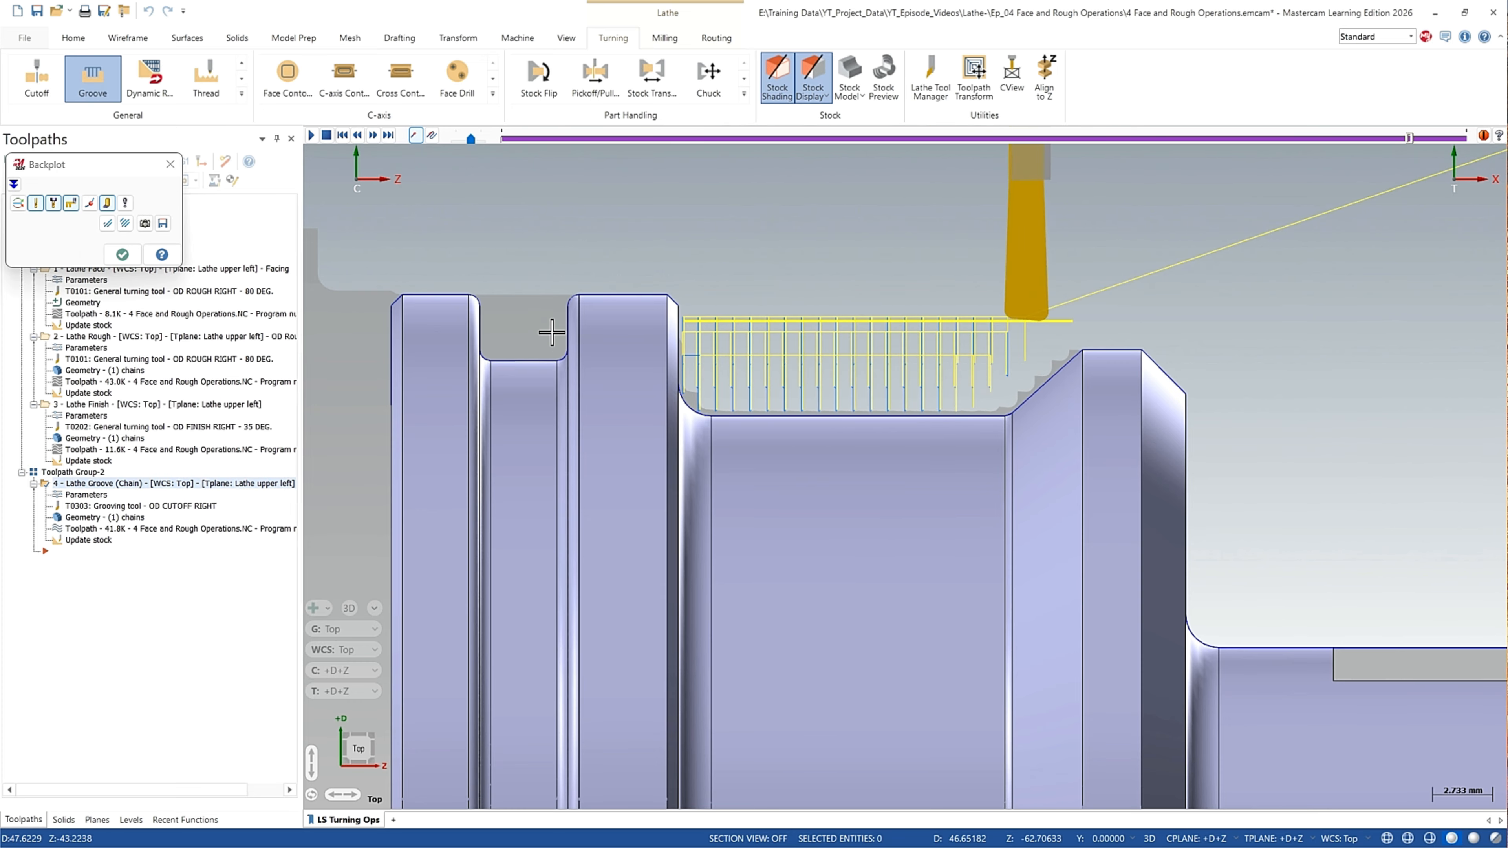
pyautogui.click(123, 254)
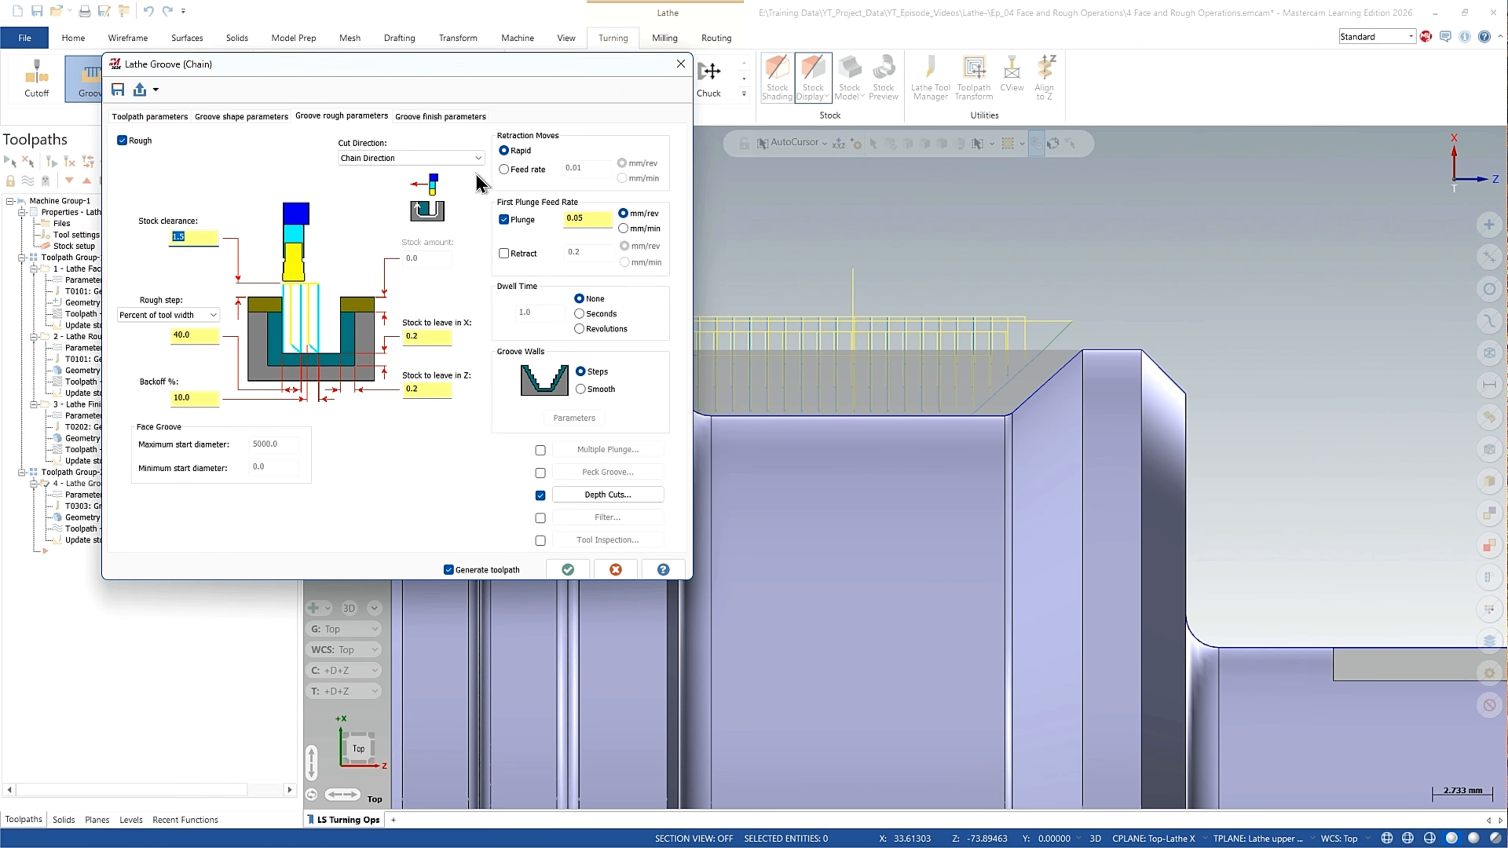
# Turn off the finish pass of the groove operation and regenerate the toolpath
pyautogui.click(438, 116)
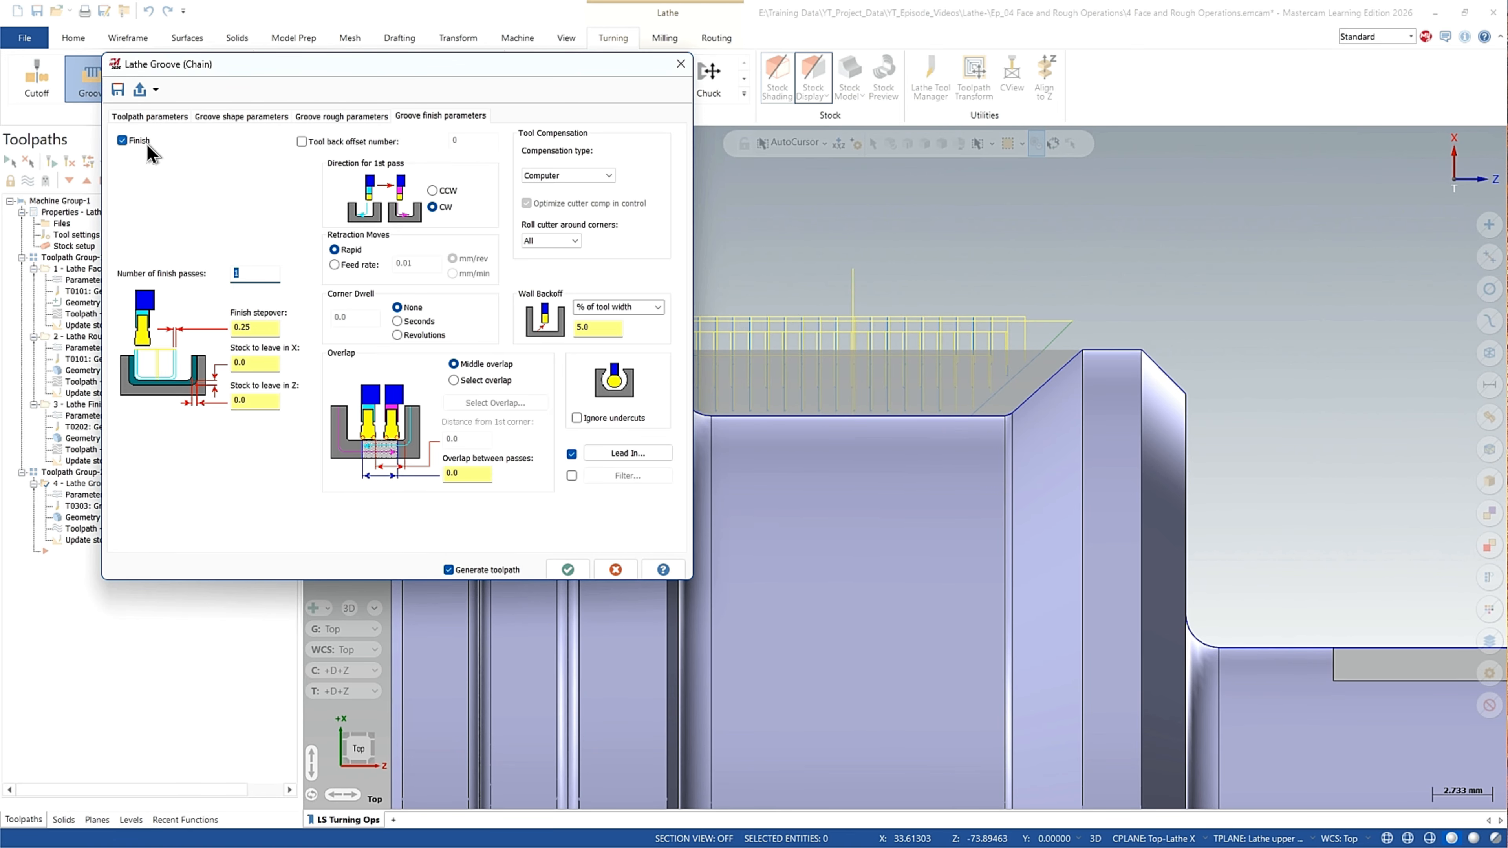
pyautogui.click(565, 570)
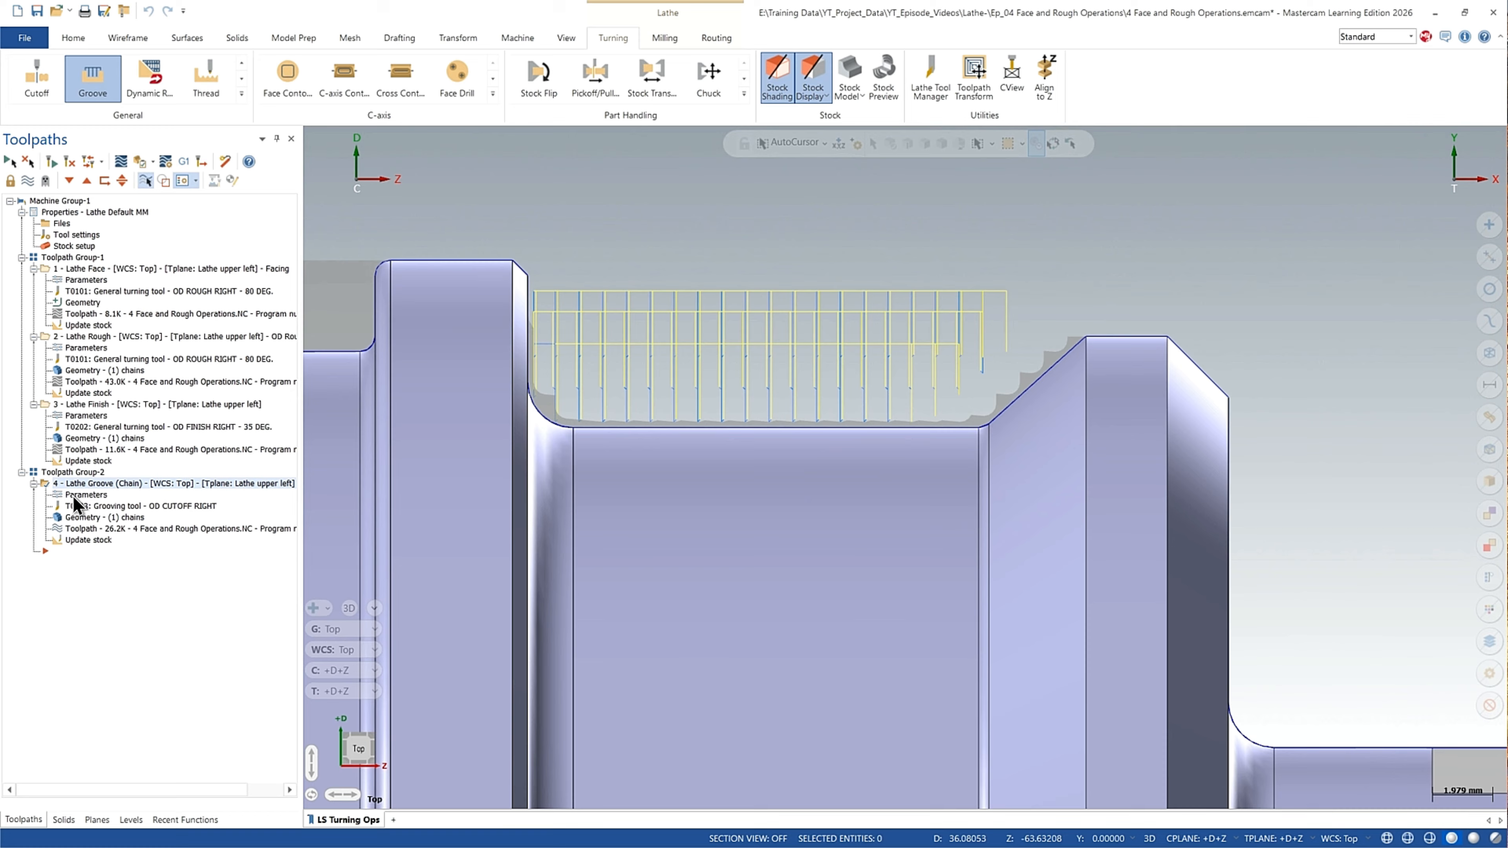
# Set the rough groove walls to Smooth, accept the step-removal parameters with the entry arc, and regenerate the toolpath
pyautogui.click(74, 497)
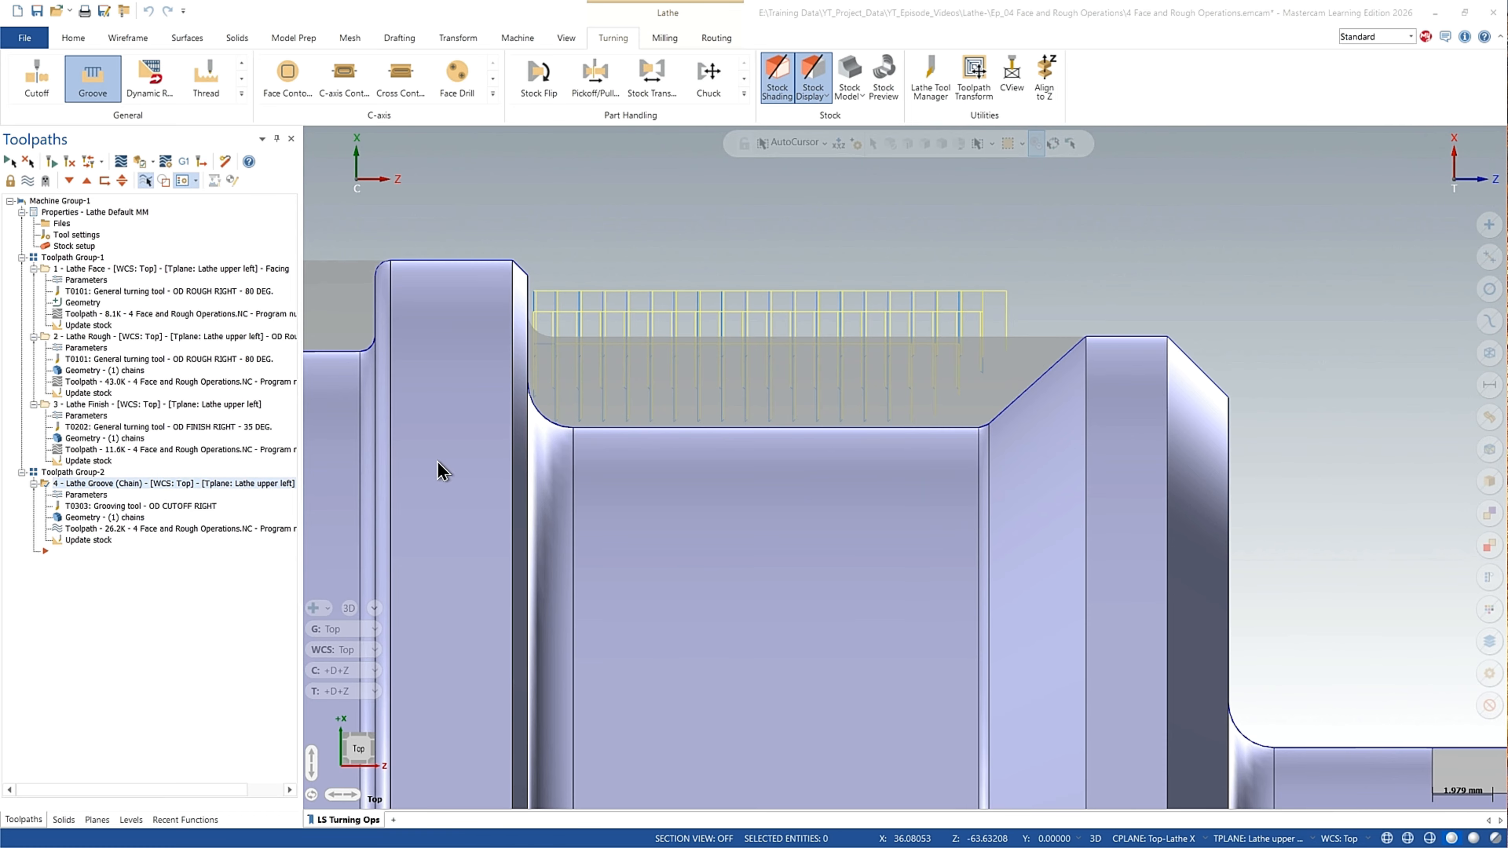
pyautogui.click(333, 116)
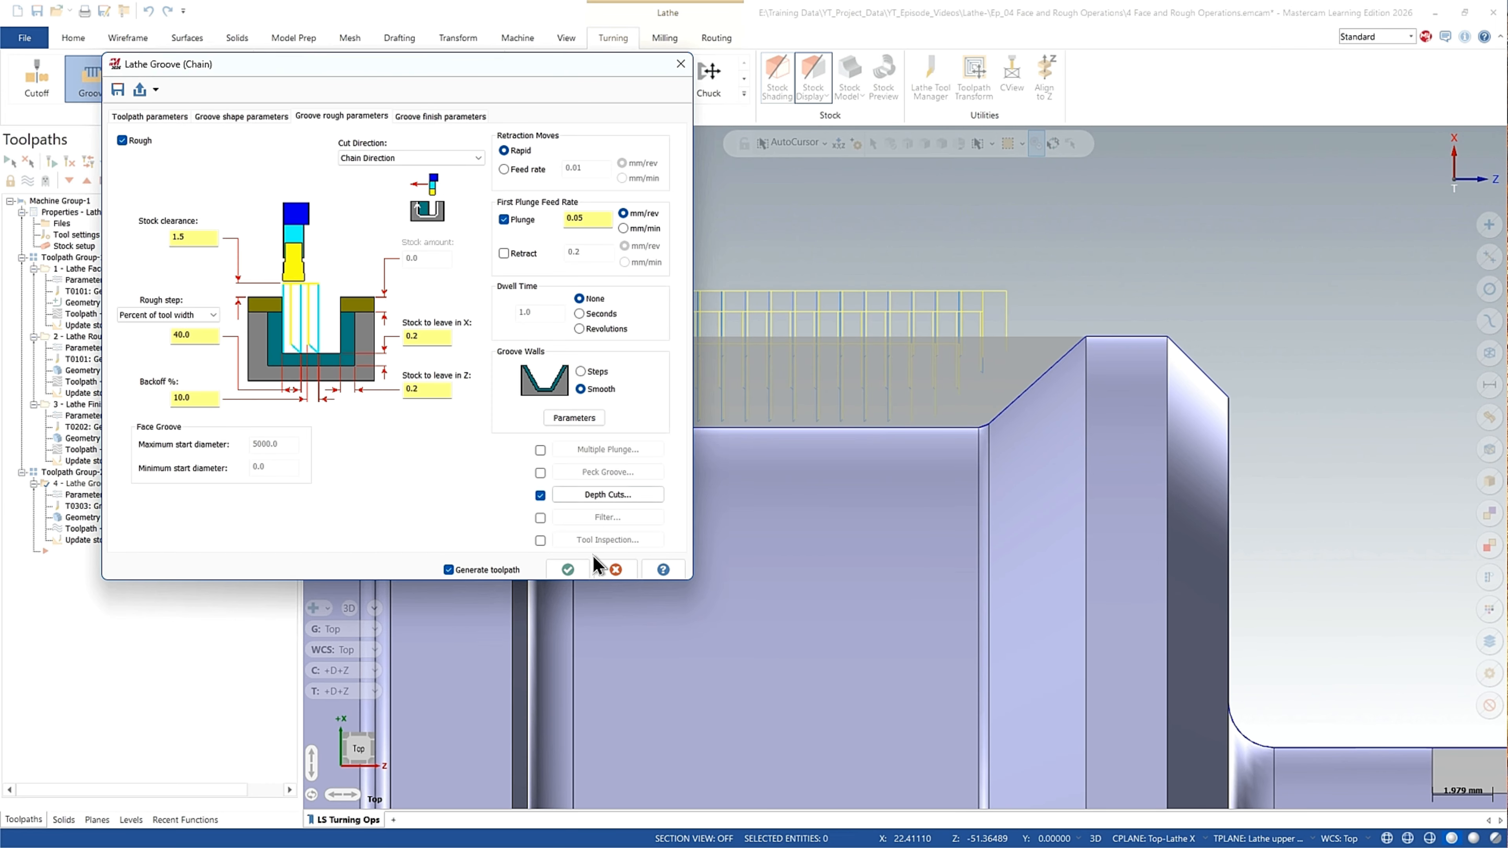
pyautogui.click(573, 418)
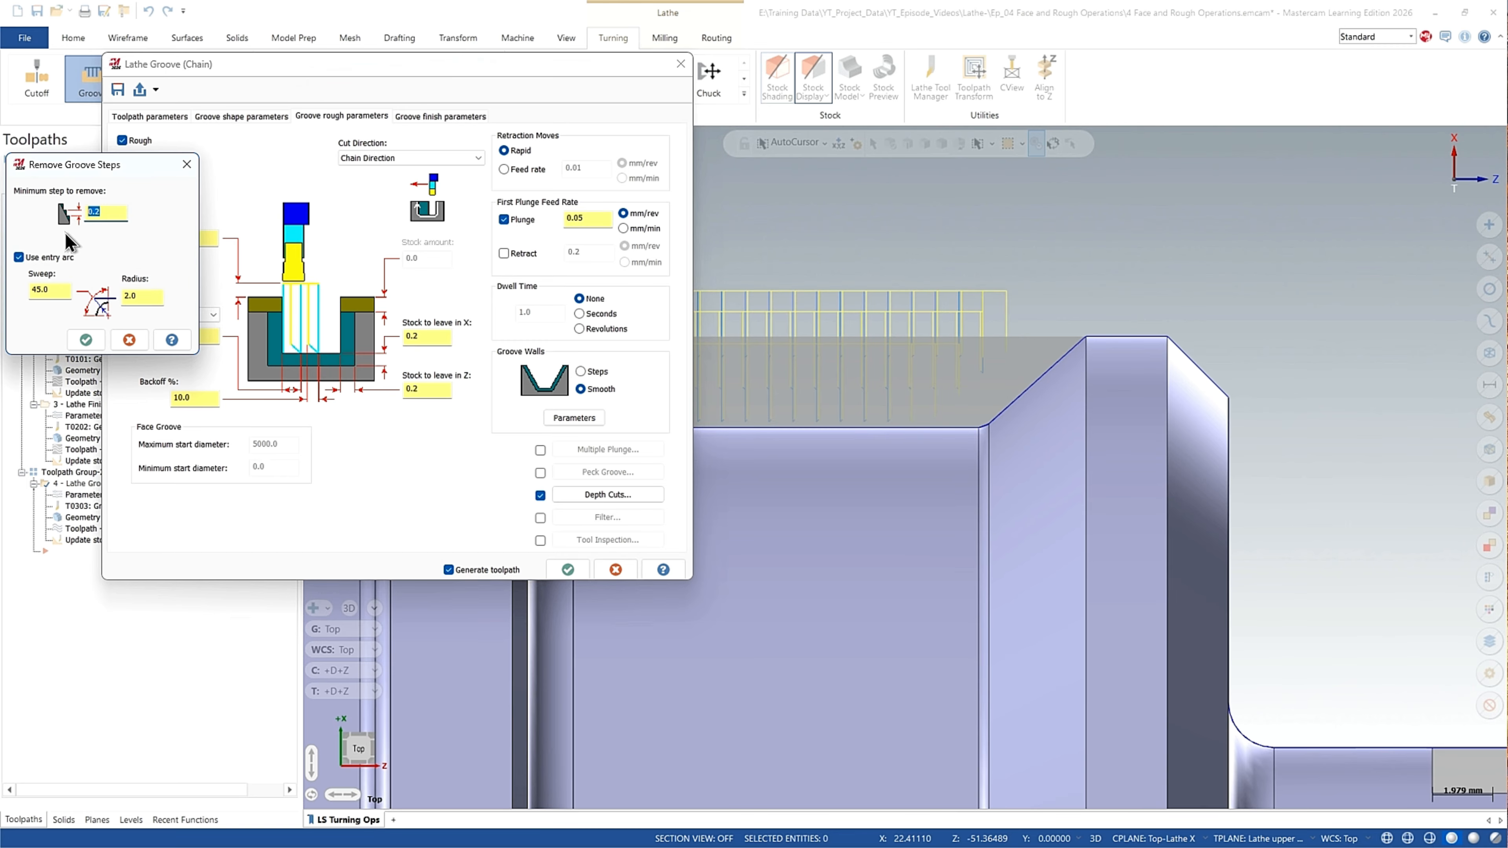
pyautogui.moveTo(56, 290); pyautogui.dragTo(22, 309)
pyautogui.click(86, 340)
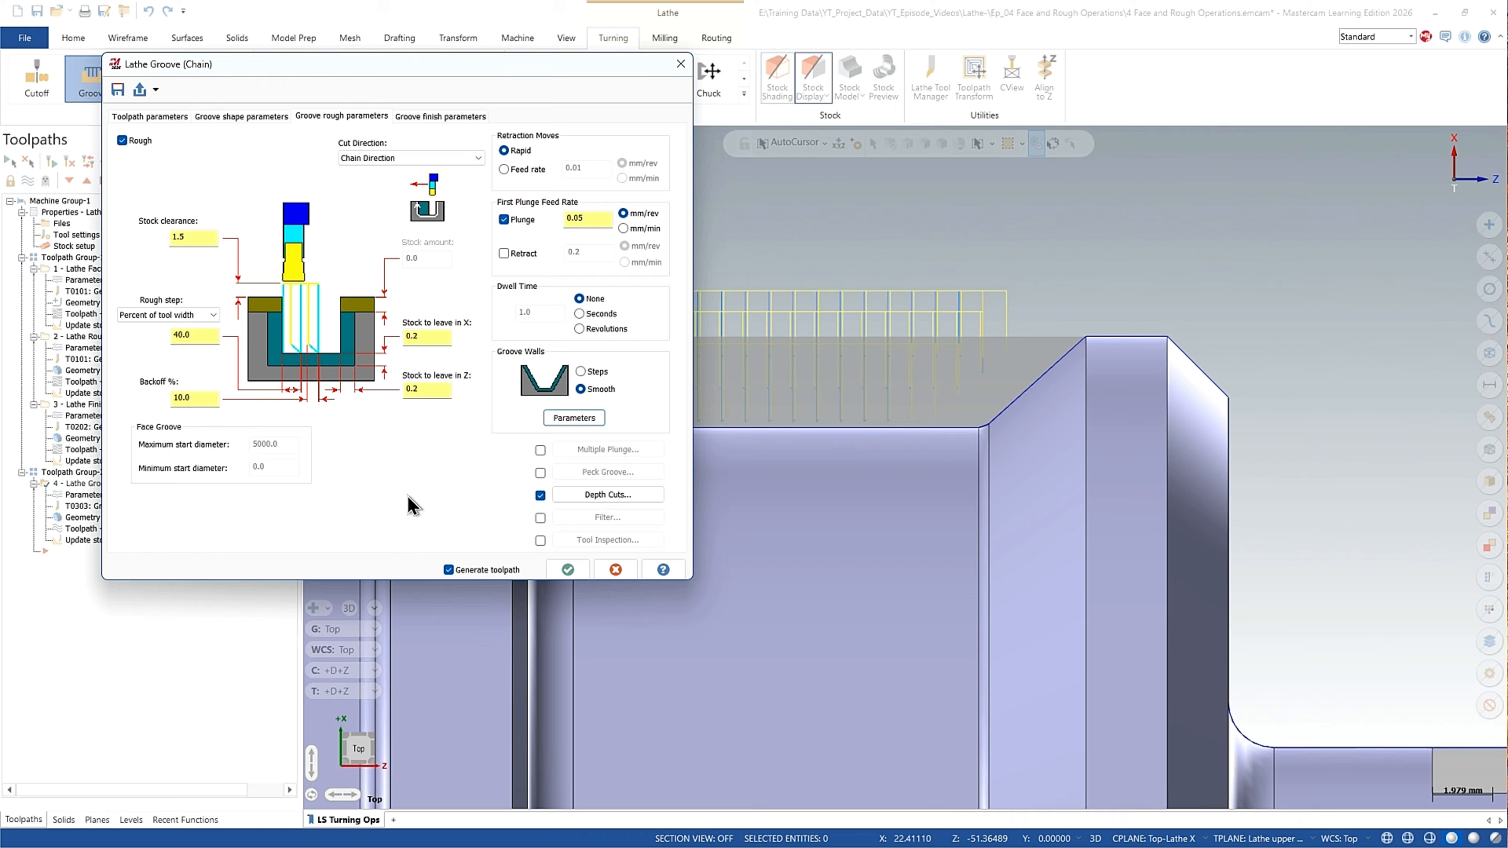
pyautogui.click(568, 570)
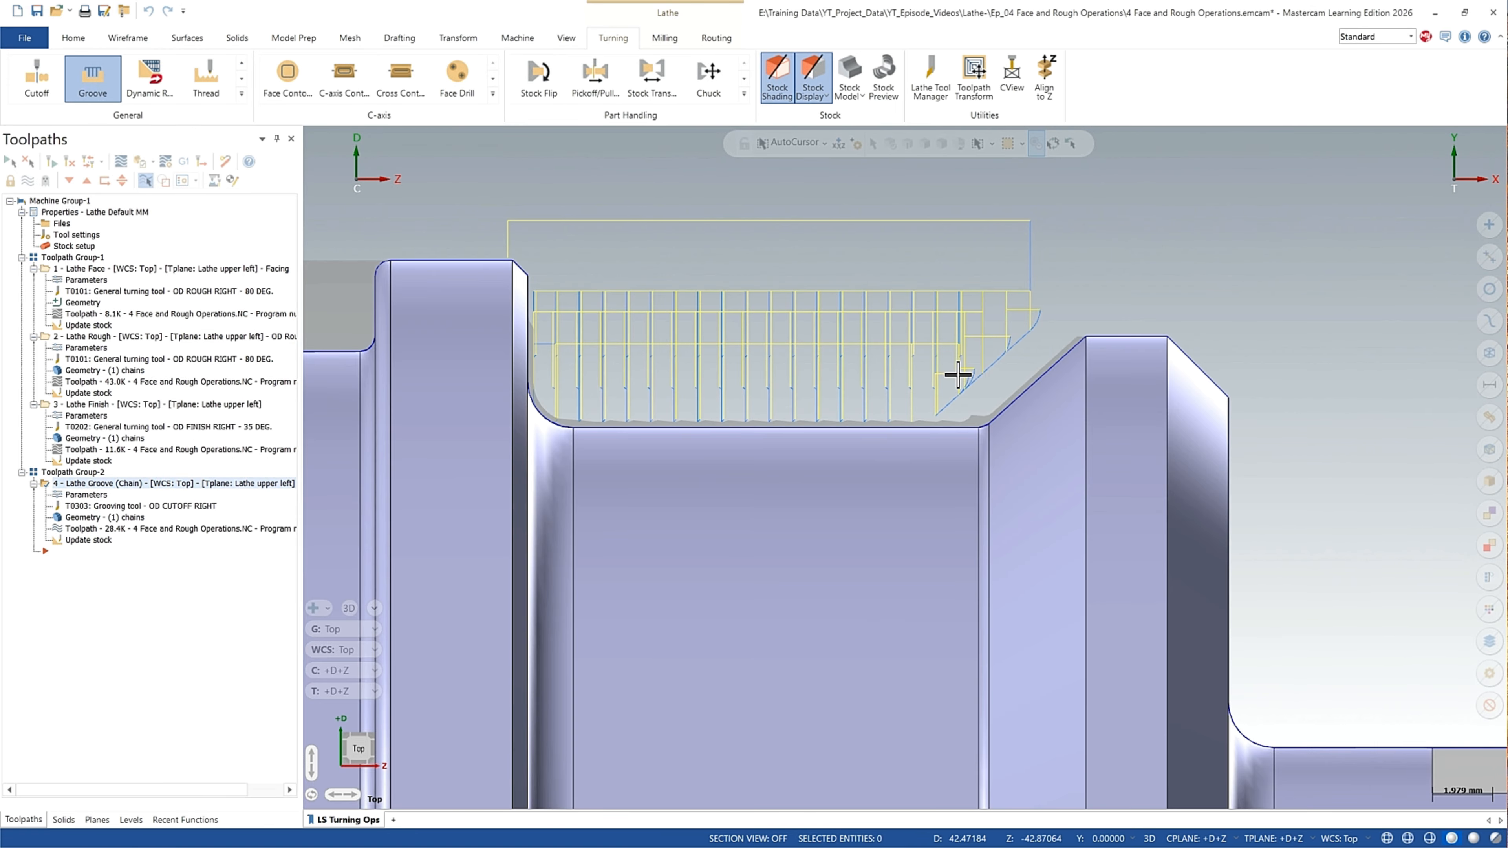
# Inspect the smoothed groove wall on the angled shoulder and backplot the toolpath
pyautogui.scroll(3, 957, 374)
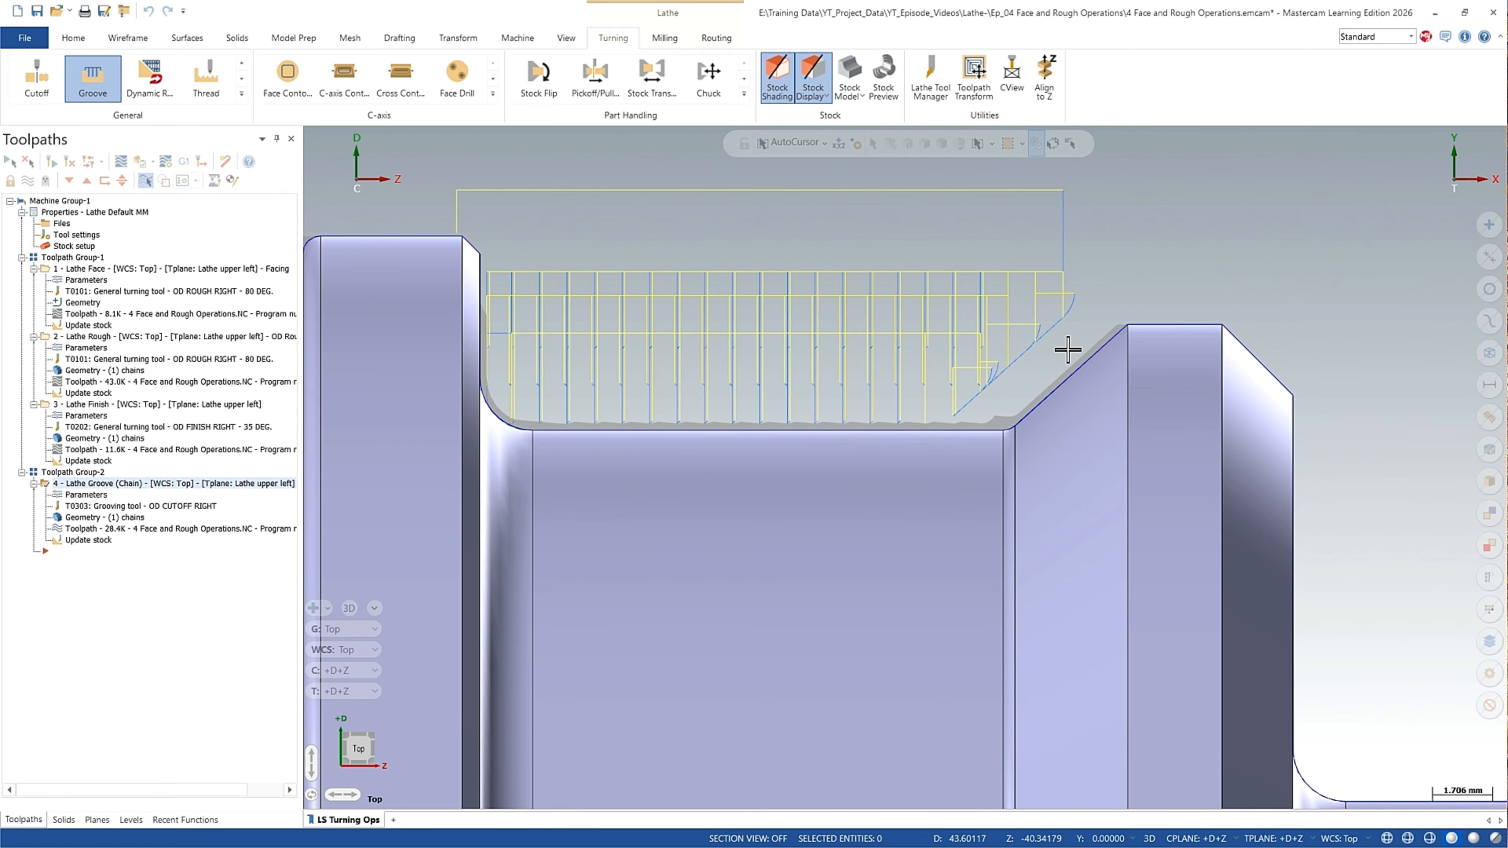
pyautogui.scroll(-1, 926, 395)
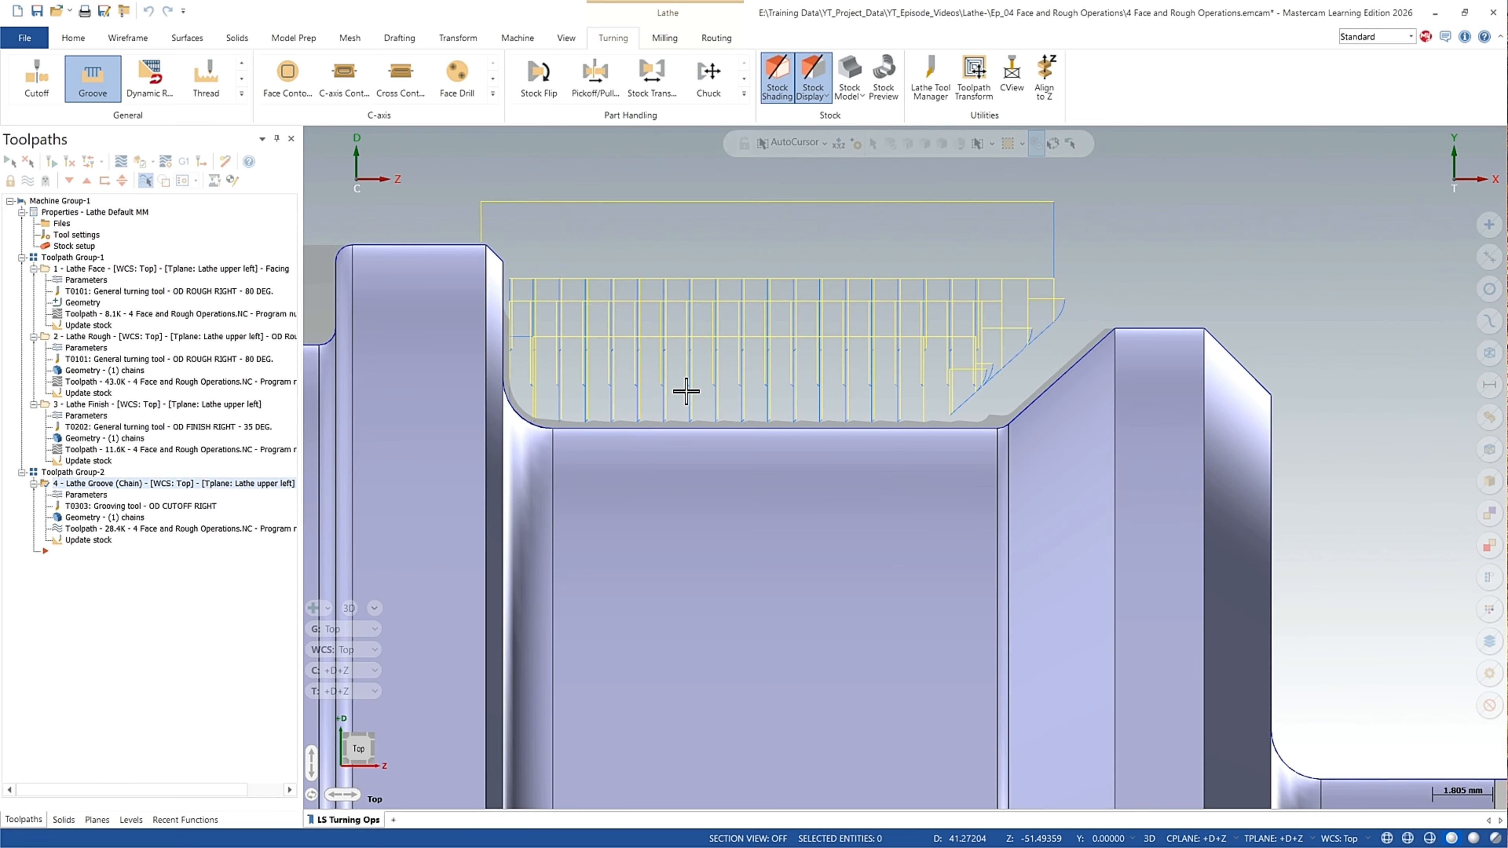
pyautogui.scroll(-1, 685, 391)
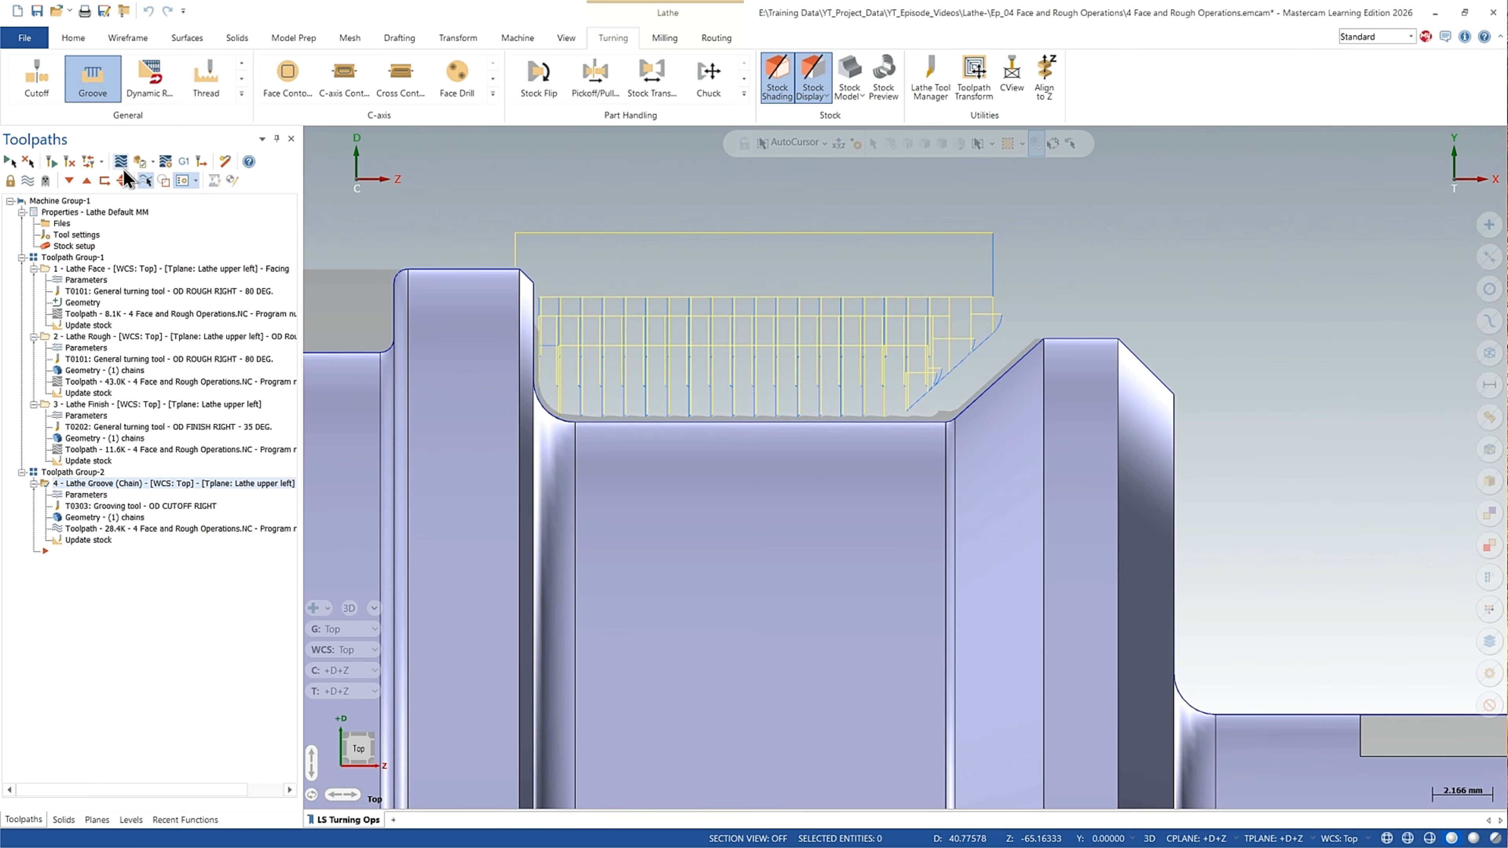
pyautogui.click(127, 178)
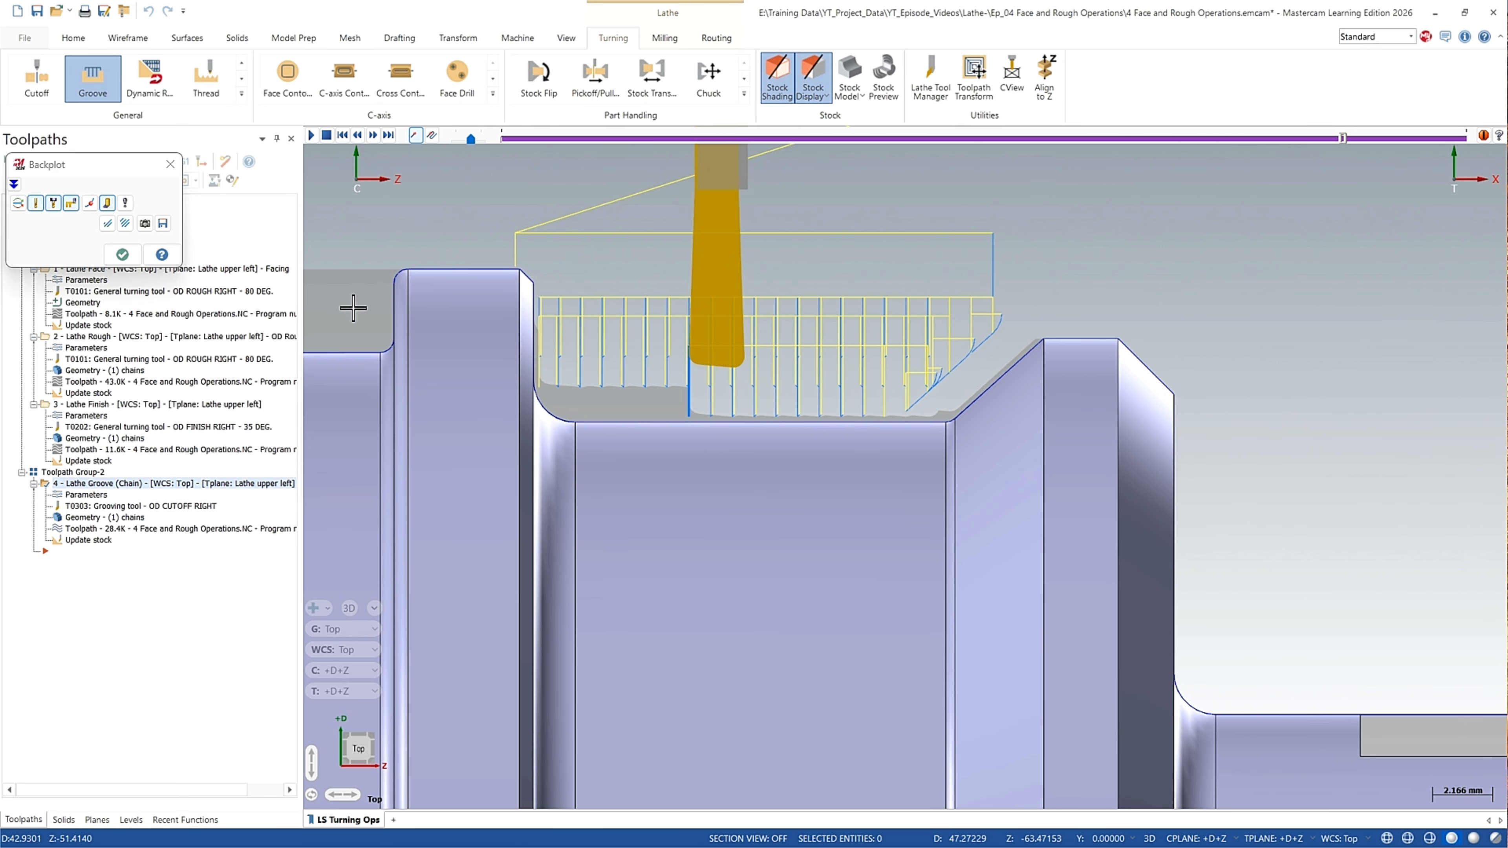
pyautogui.click(123, 255)
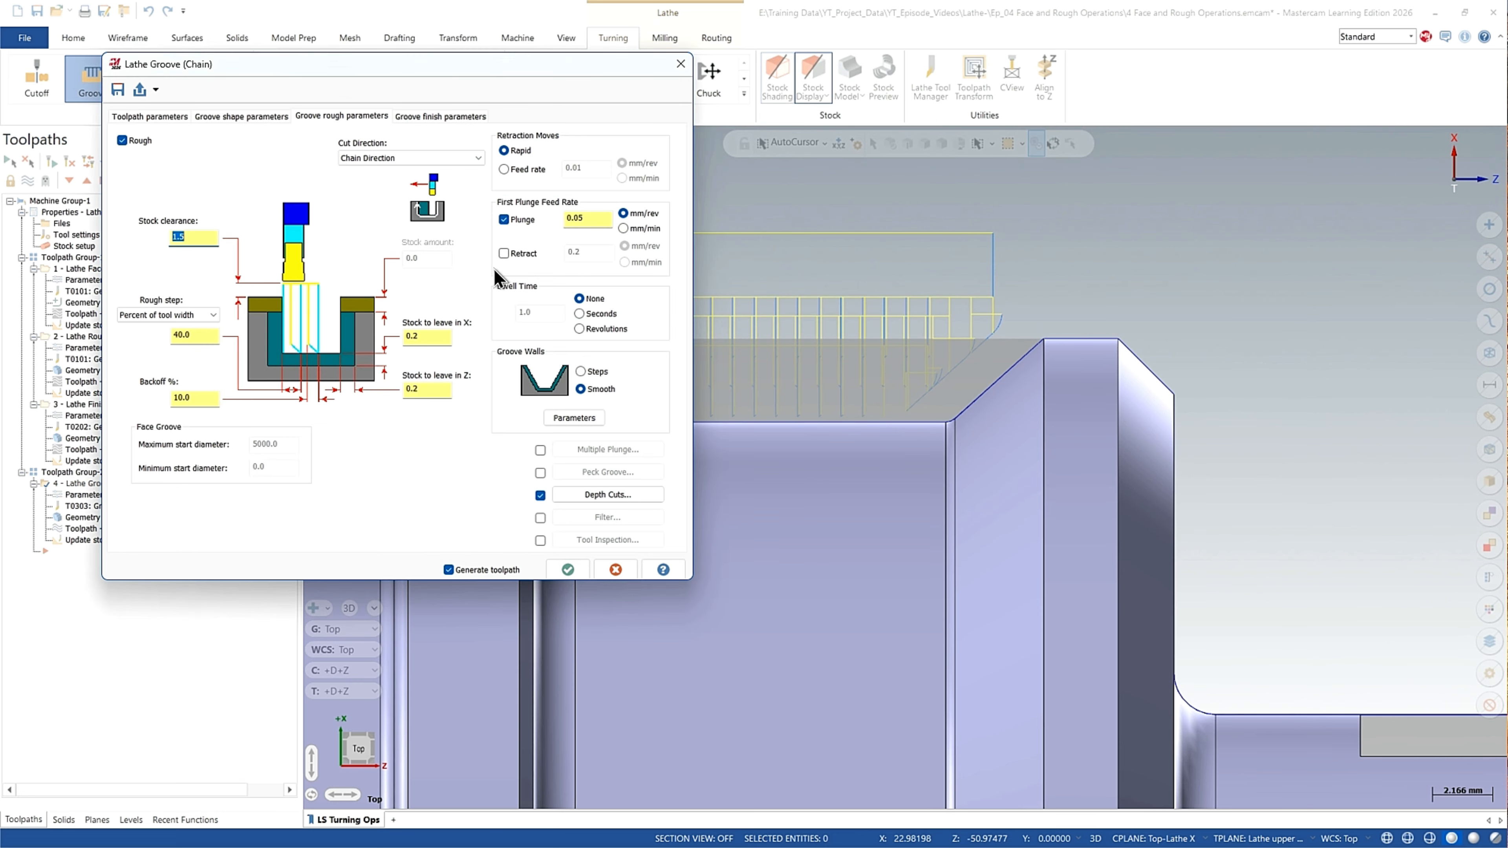
# Switch the groove roughing to pecking on all plunges with a 1.0 peck depth and incremental retract moves, and regenerate the toolpath
pyautogui.click(539, 472)
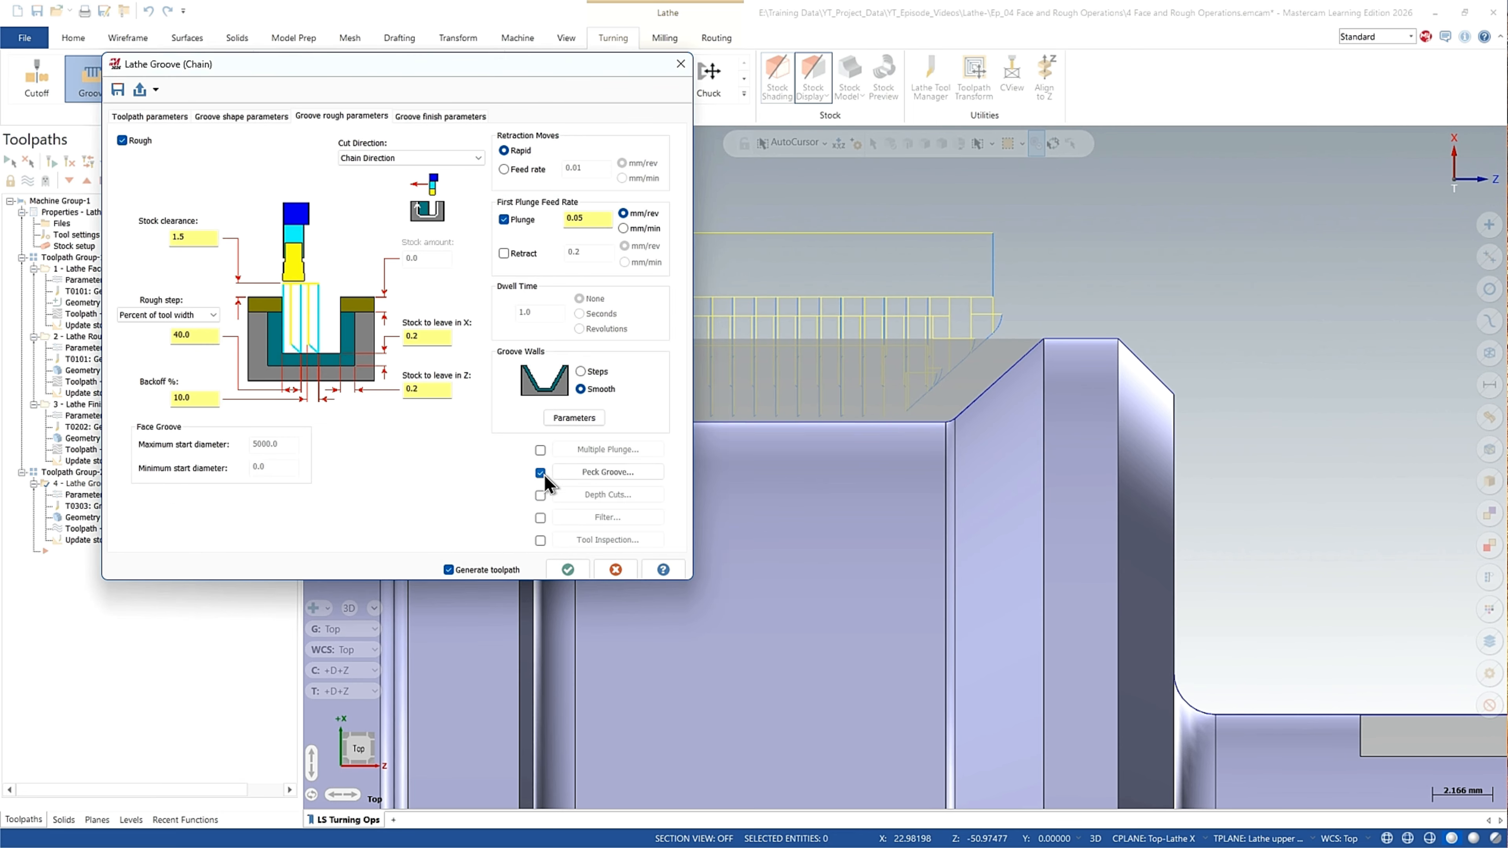
pyautogui.click(598, 479)
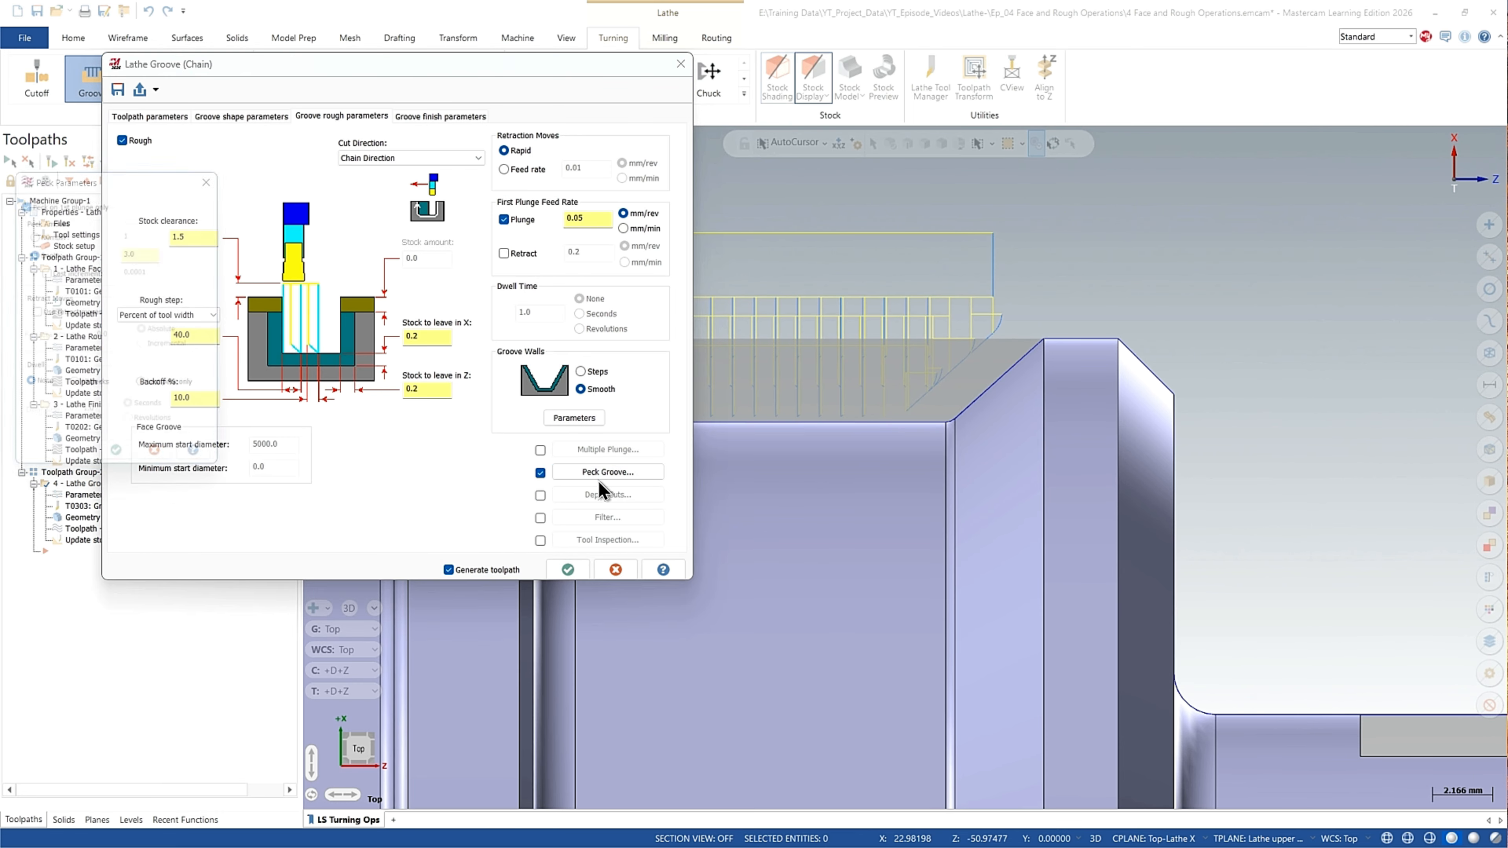
pyautogui.moveTo(159, 180); pyautogui.dragTo(420, 185)
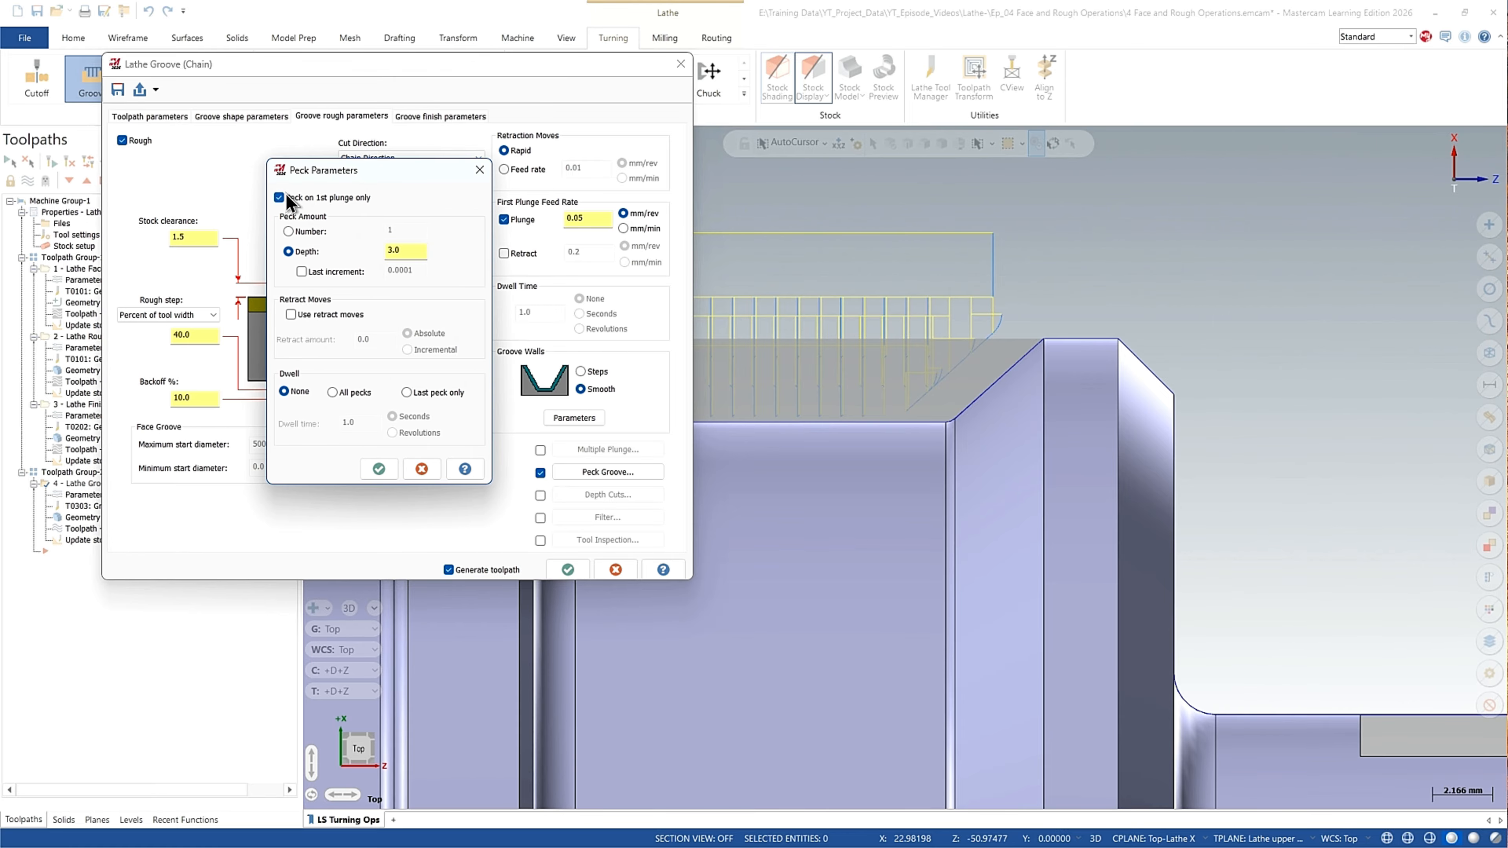
pyautogui.click(278, 199)
pyautogui.click(321, 316)
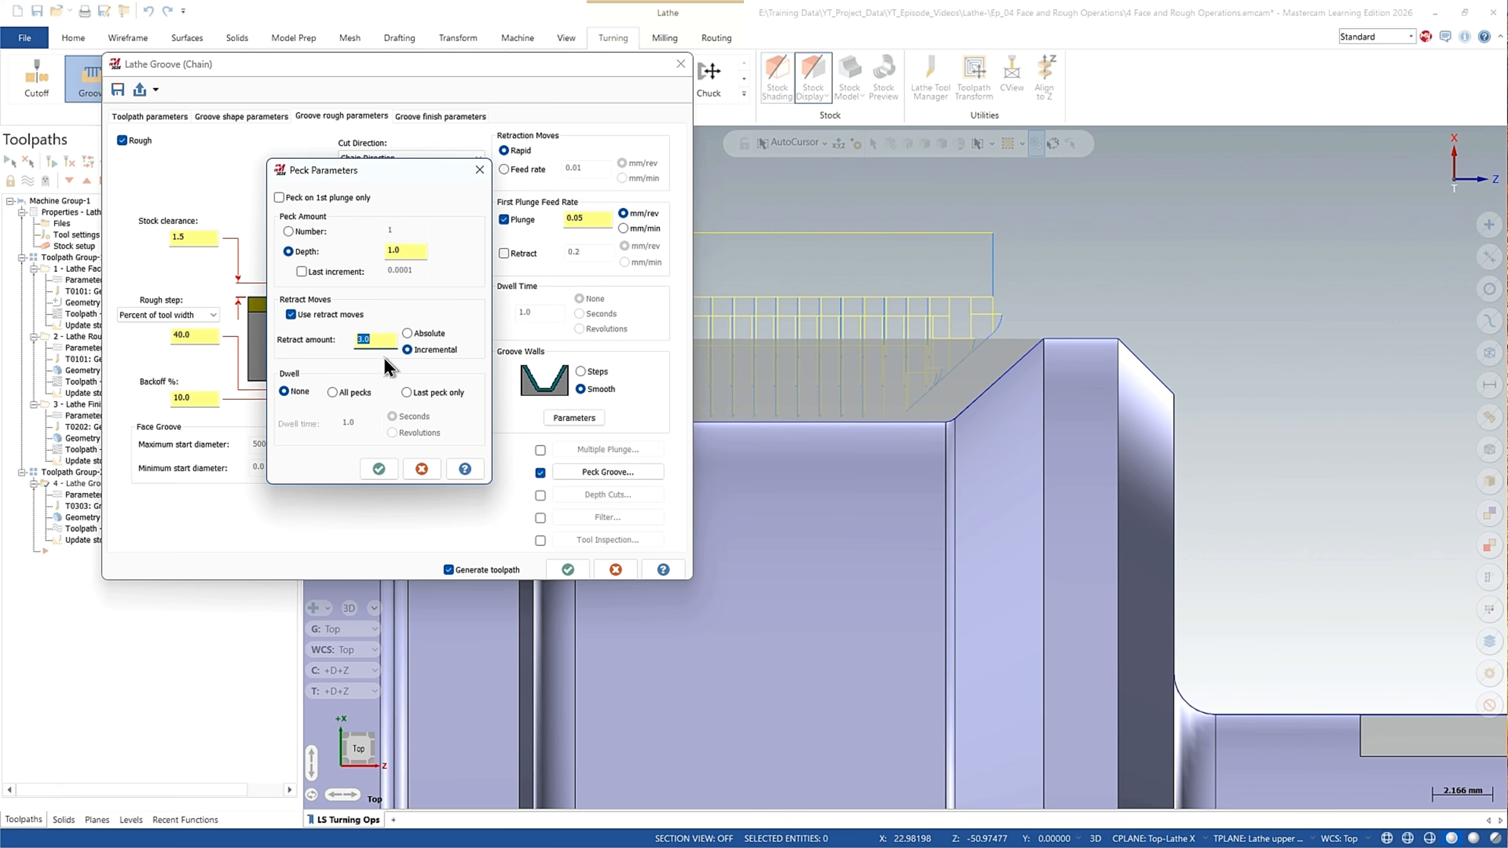
pyautogui.click(380, 469)
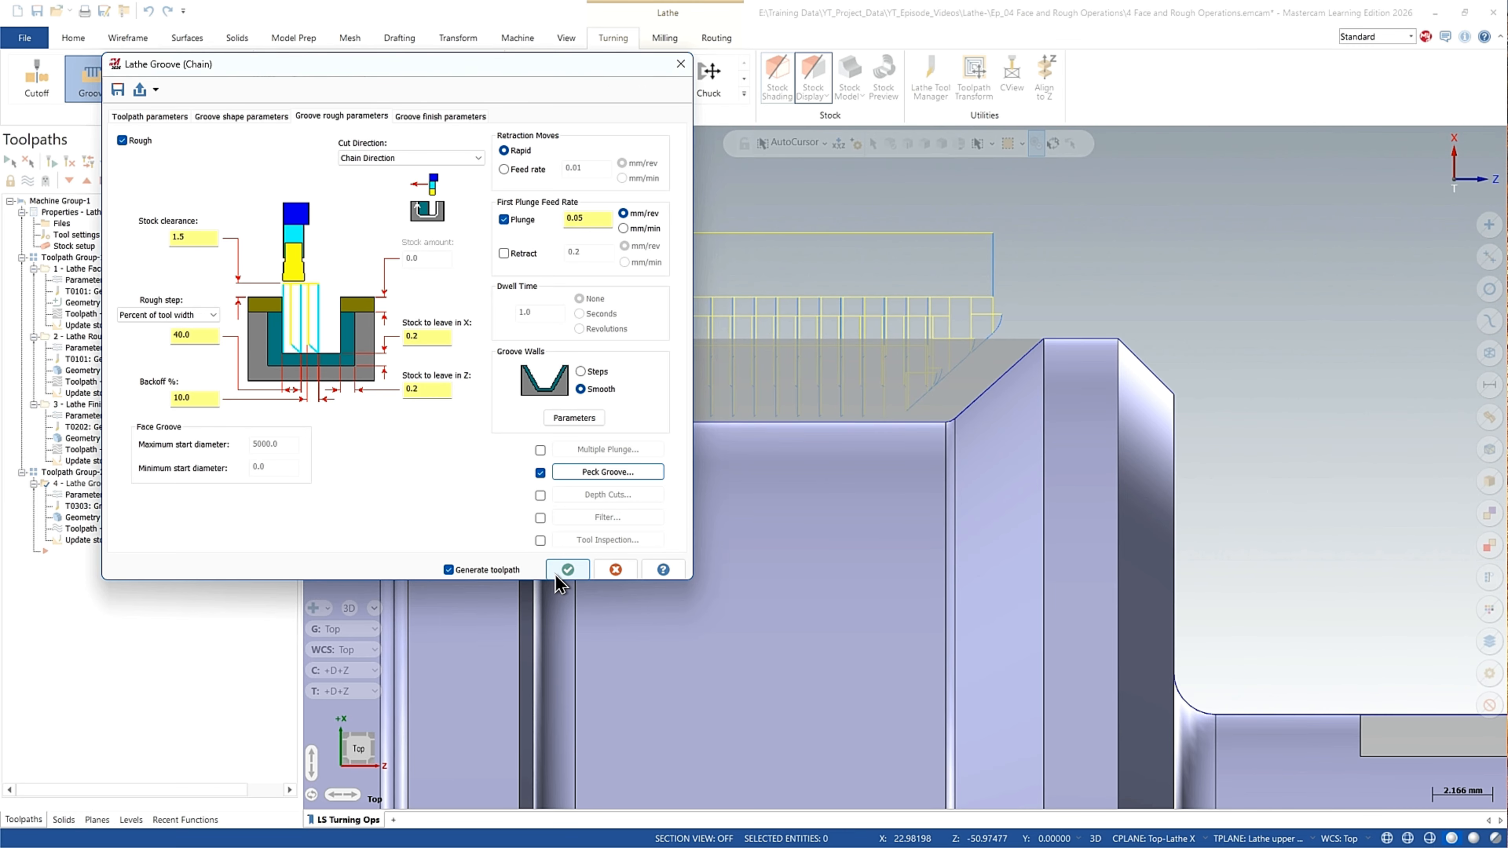
pyautogui.click(566, 569)
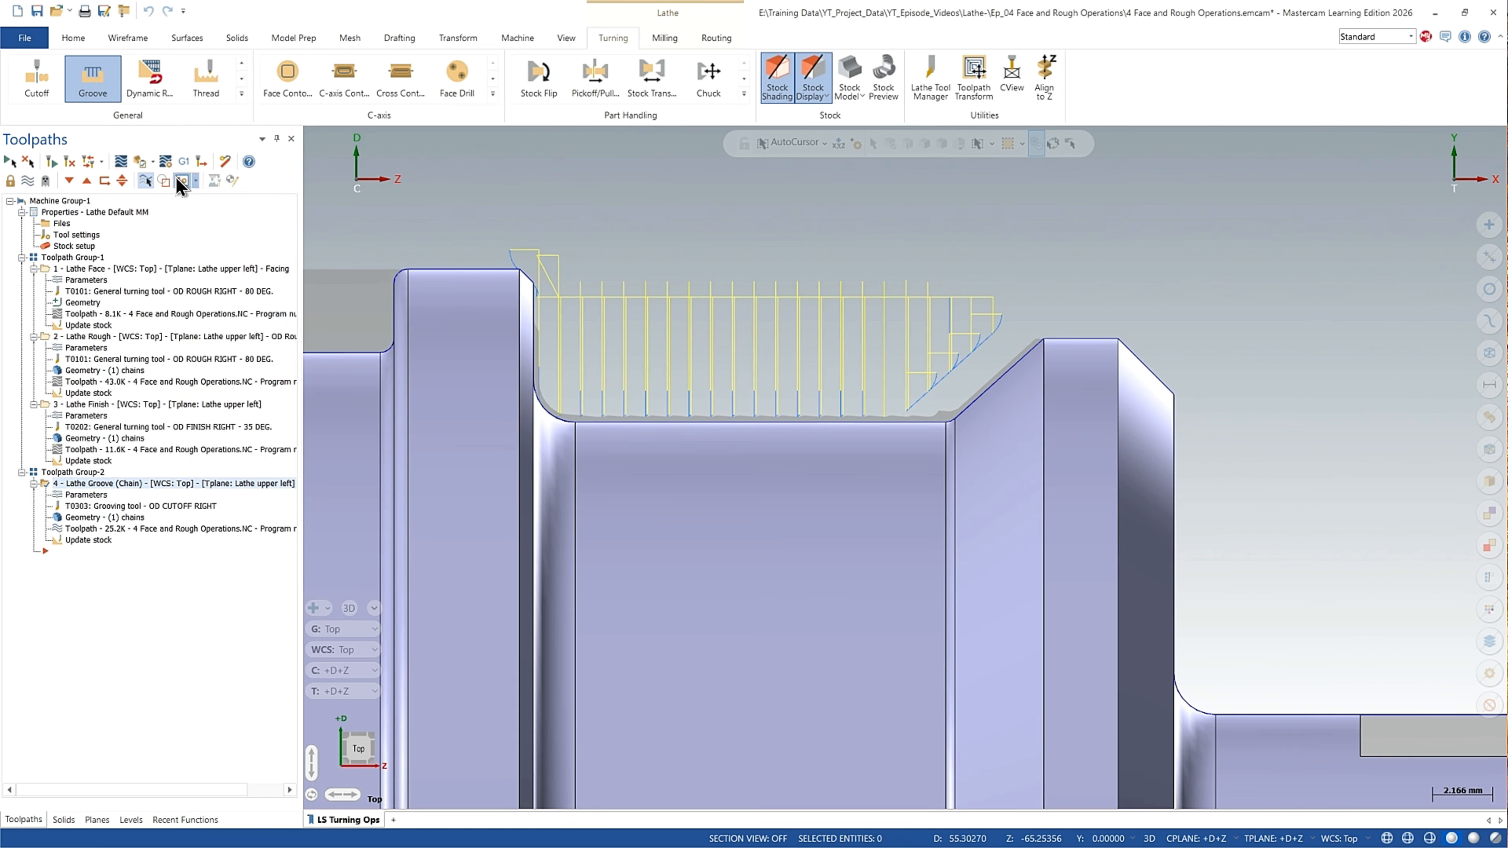
# Backplot the pecking groove toolpath at a slower playback speed
pyautogui.click(121, 165)
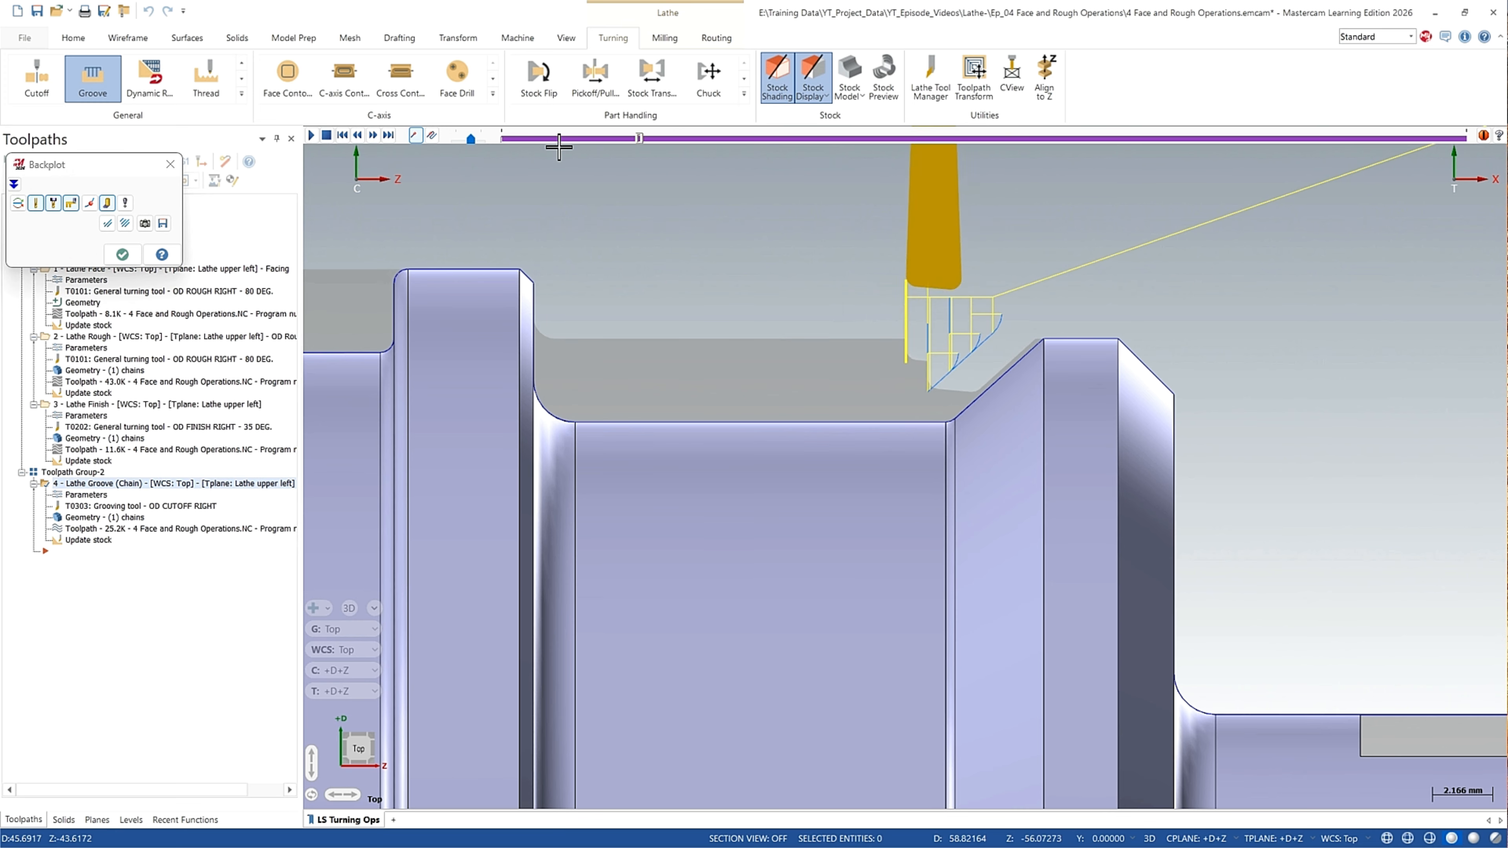
pyautogui.click(462, 140)
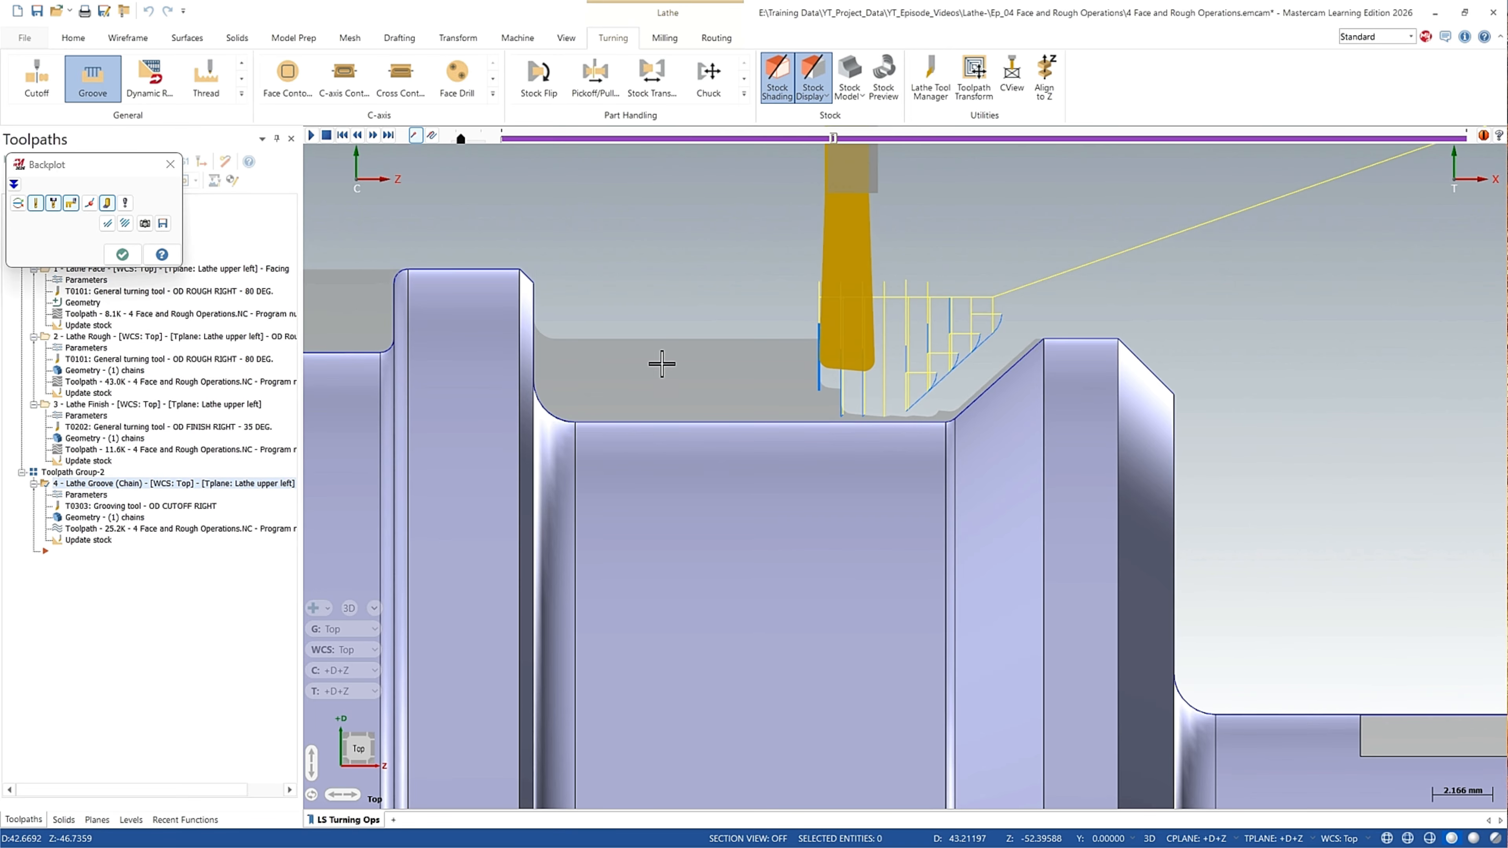
pyautogui.click(122, 254)
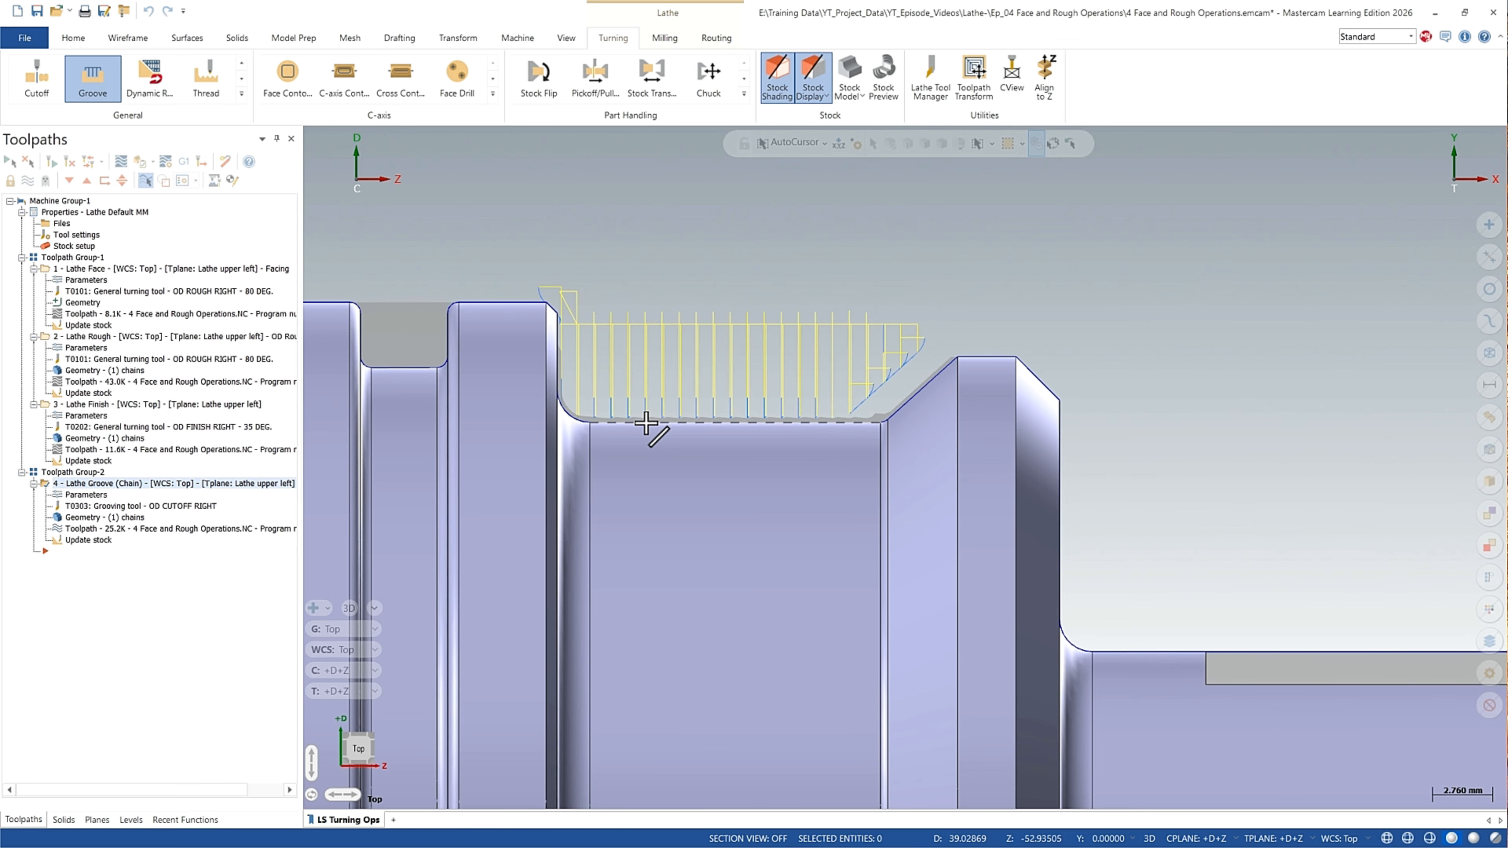
# Turn the groove finish pass back on and set the finish stepover to 0.2
pyautogui.click(74, 493)
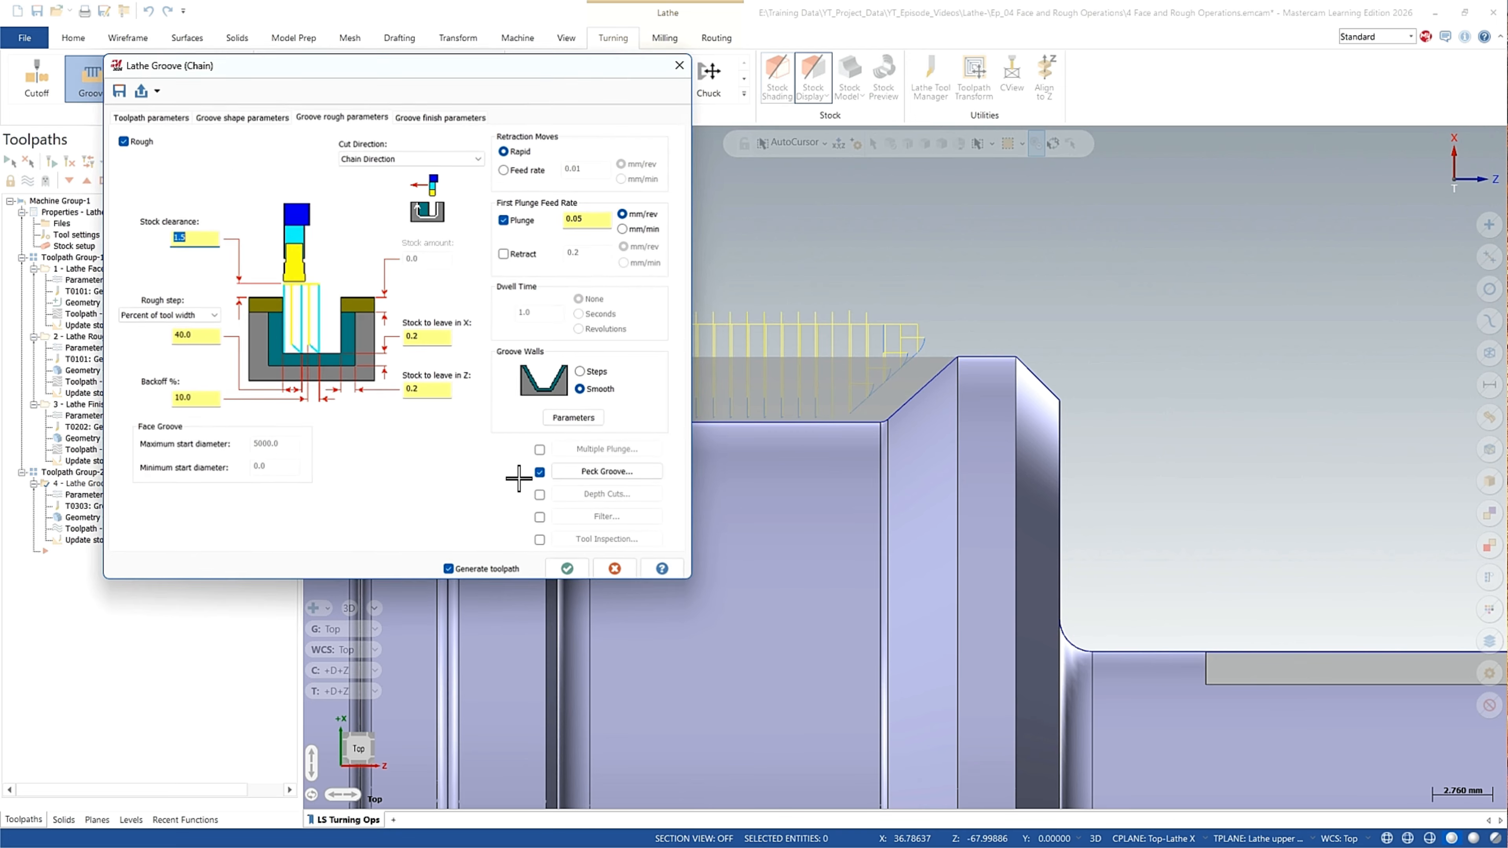
pyautogui.click(442, 117)
pyautogui.click(136, 140)
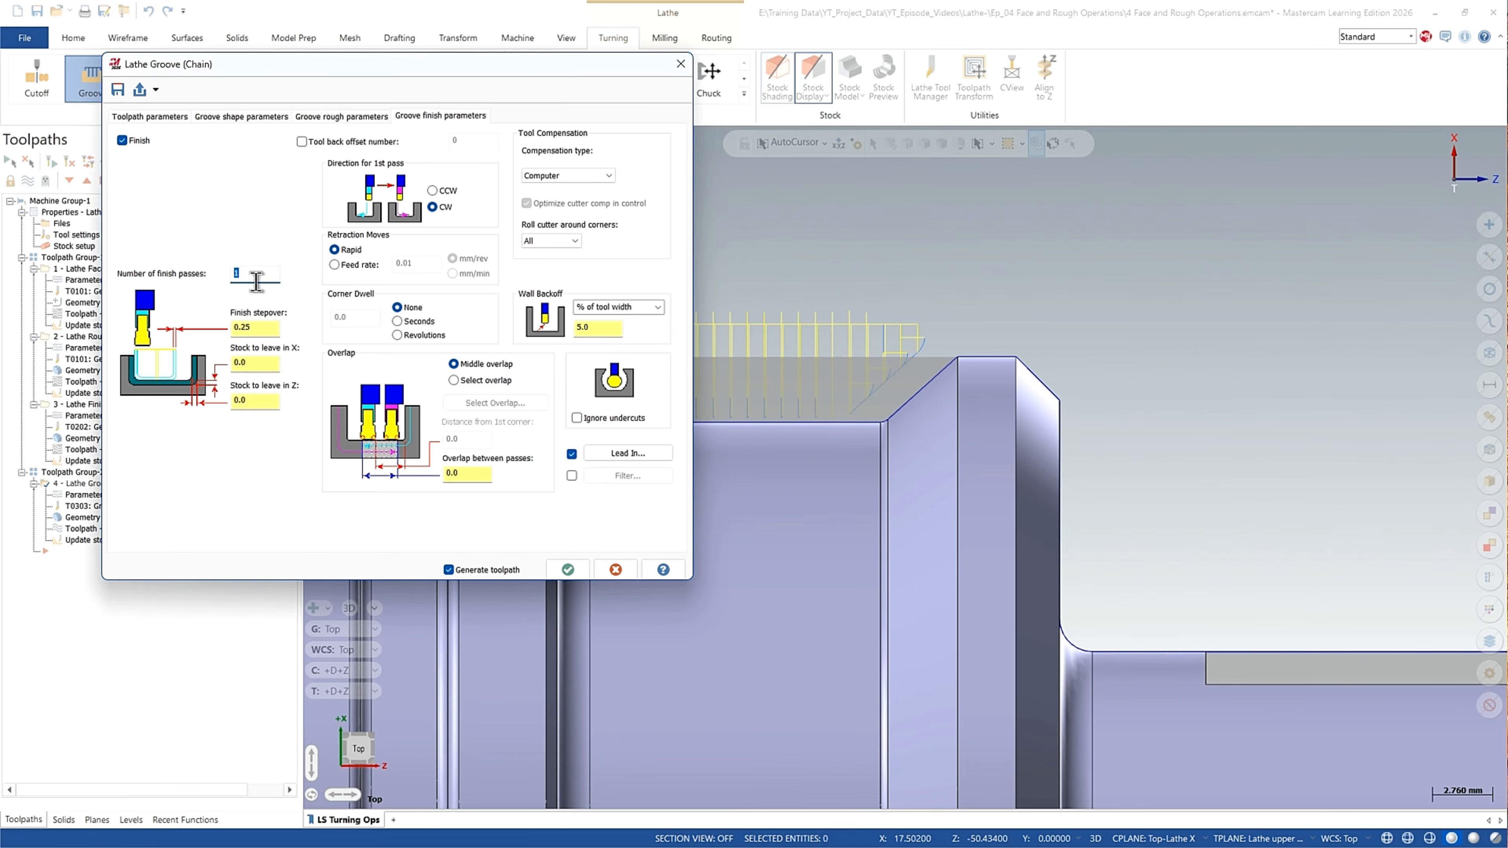
pyautogui.doubleClick(260, 326)
pyautogui.write('.')
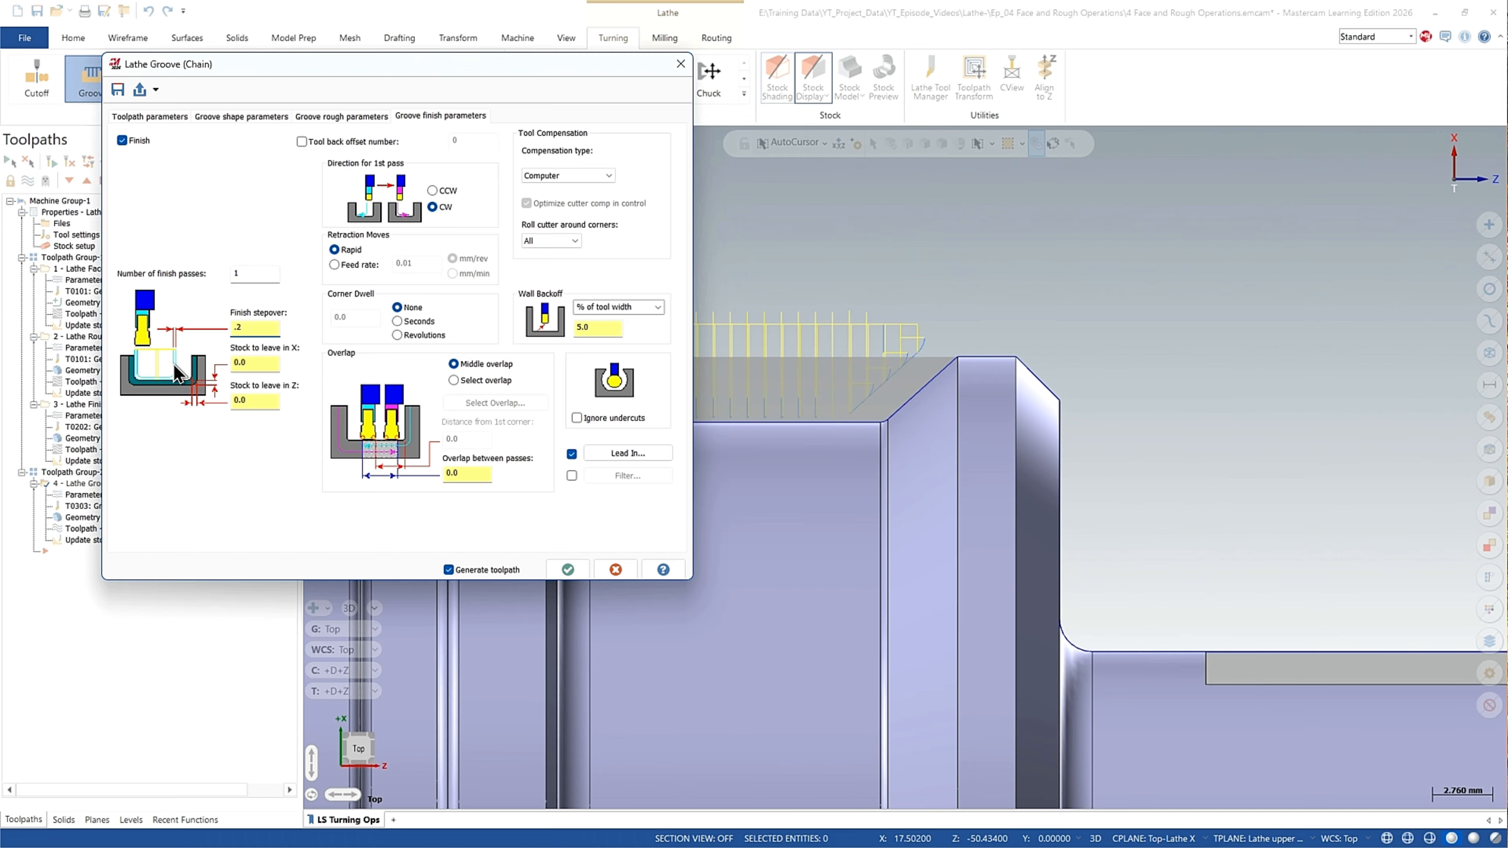